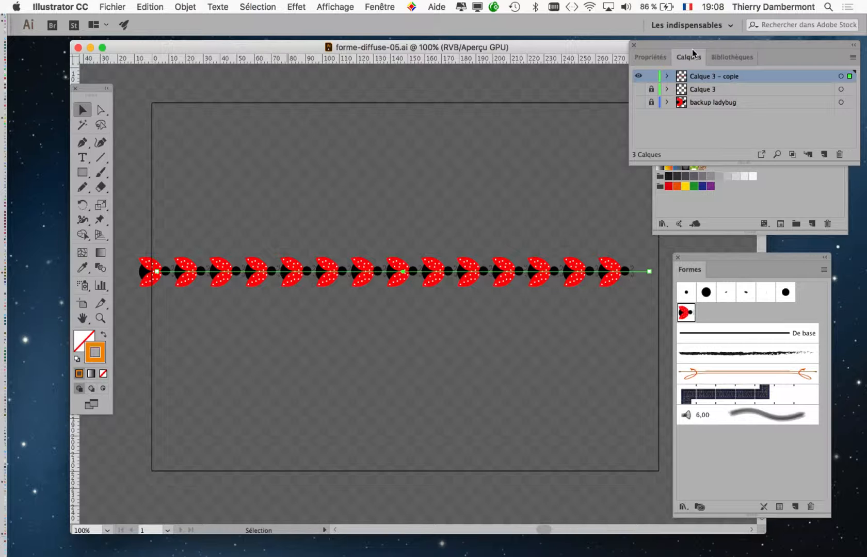
# Move the layers panel clear of the swatches panel and close the swatches panel.
pyautogui.moveTo(692, 48); pyautogui.dragTo(585, 43)
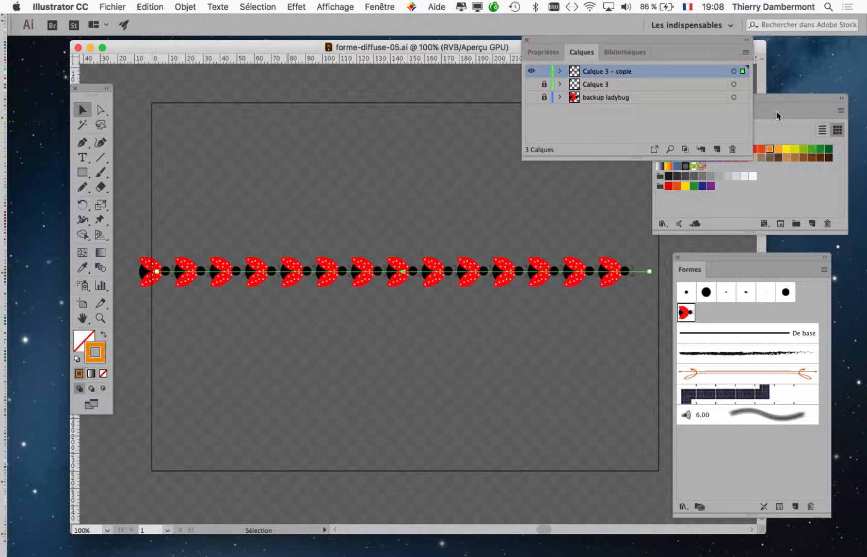
pyautogui.click(657, 98)
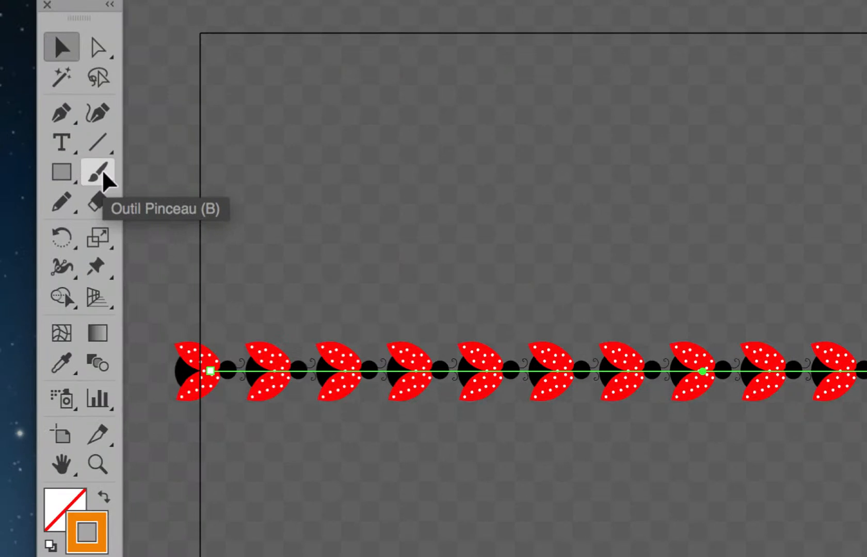
# Paint two wavy ladybug strokes with the Paintbrush, one above and one below the straight ladybug row.
pyautogui.click(102, 173)
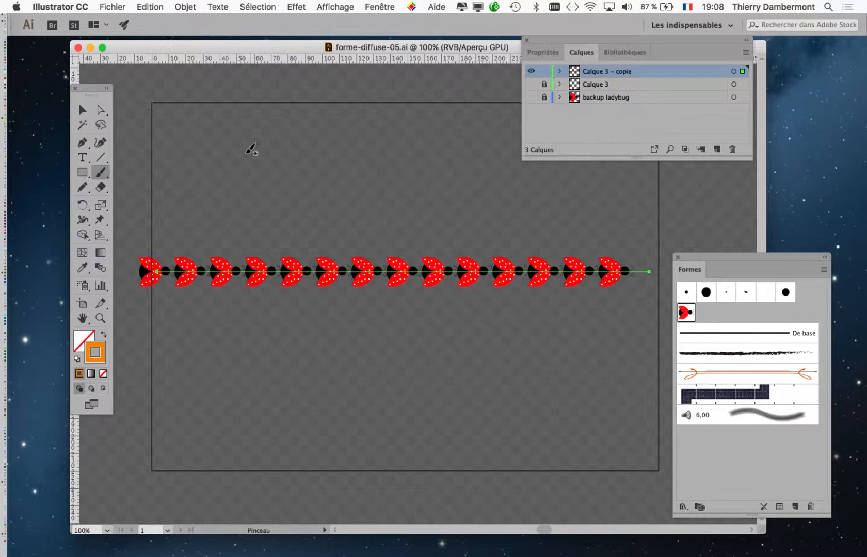
pyautogui.moveTo(251, 149)
pyautogui.mouseDown()
pyautogui.moveTo(328, 189)
pyautogui.moveTo(476, 120)
pyautogui.mouseUp()
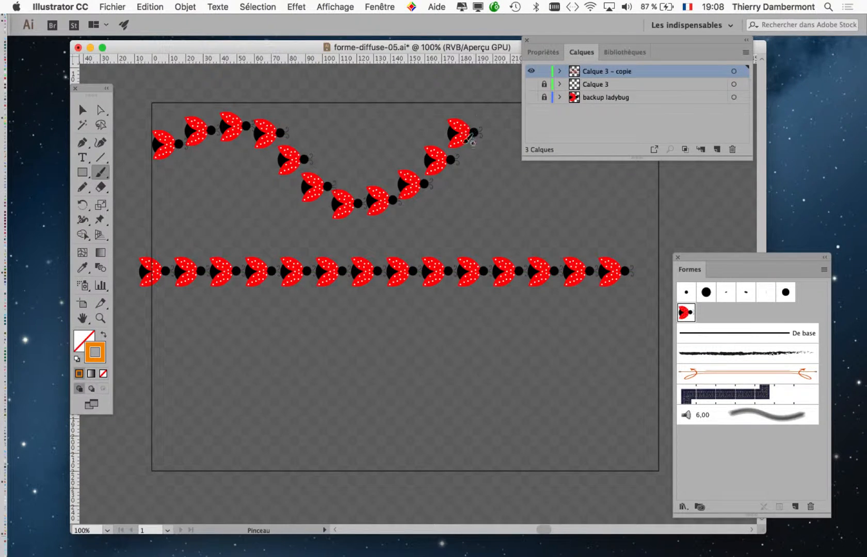
pyautogui.moveTo(179, 343)
pyautogui.mouseDown()
pyautogui.moveTo(240, 330)
pyautogui.moveTo(314, 414)
pyautogui.moveTo(418, 427)
pyautogui.moveTo(506, 351)
pyautogui.mouseUp()
pyautogui.moveTo(647, 389); pyautogui.dragTo(649, 390)
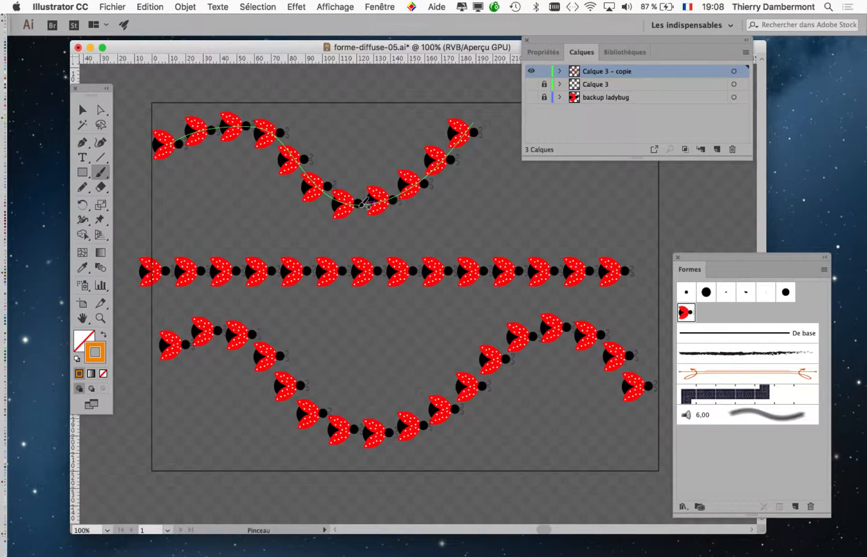
# Delete both wavy ladybug strokes, keeping only the straight row.
pyautogui.press('v')
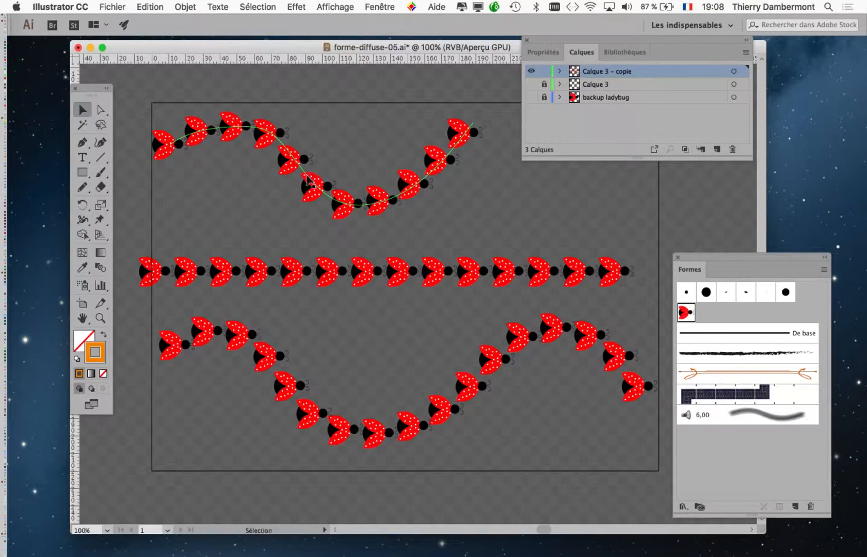
pyautogui.click(312, 180)
pyautogui.press('Delete')
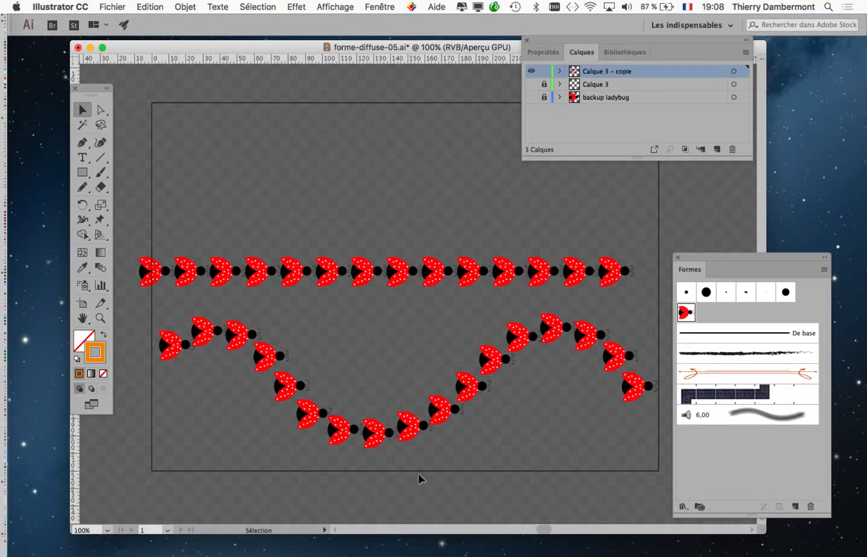
pyautogui.click(410, 430)
pyautogui.press('Delete')
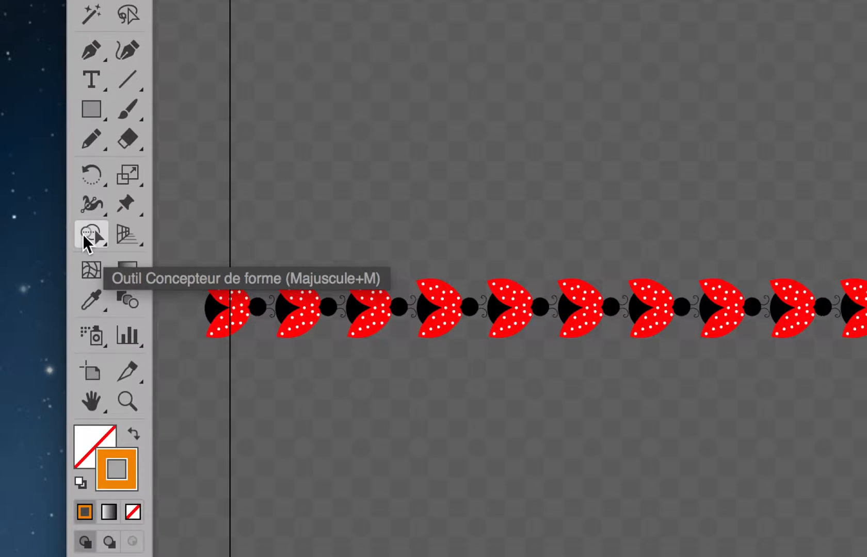
# Paint a curling ladybug stroke above the straight row with the Paintbrush and undo it.
pyautogui.click(127, 108)
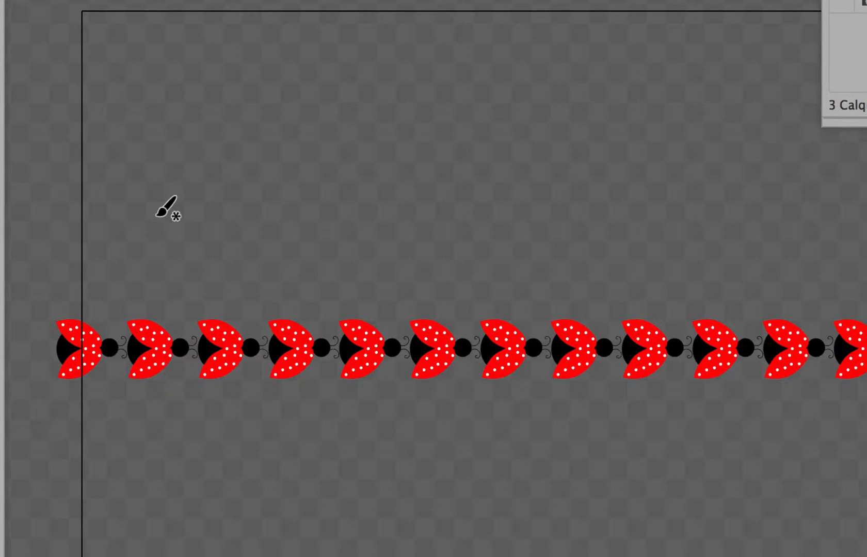
pyautogui.moveTo(166, 196)
pyautogui.mouseDown()
pyautogui.moveTo(167, 163)
pyautogui.moveTo(301, 75)
pyautogui.moveTo(334, 229)
pyautogui.mouseUp()
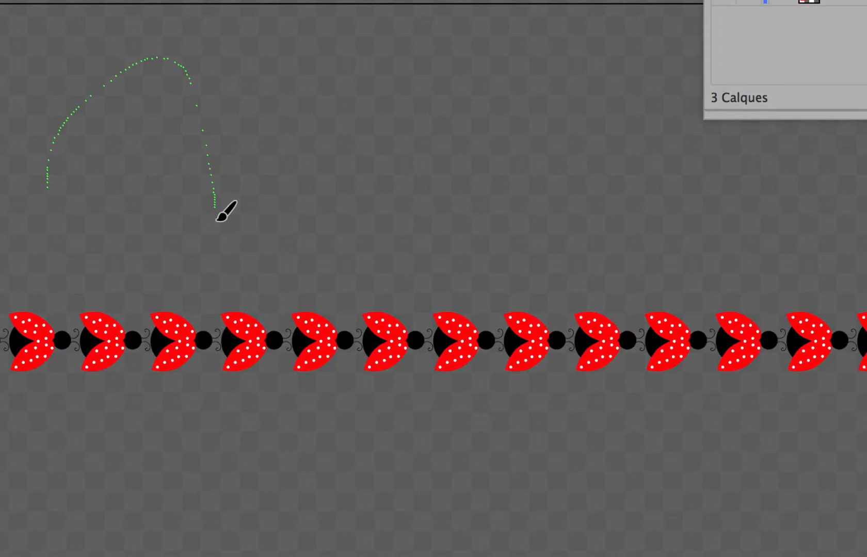
pyautogui.moveTo(217, 220)
pyautogui.mouseDown()
pyautogui.moveTo(291, 147)
pyautogui.moveTo(363, 167)
pyautogui.mouseUp()
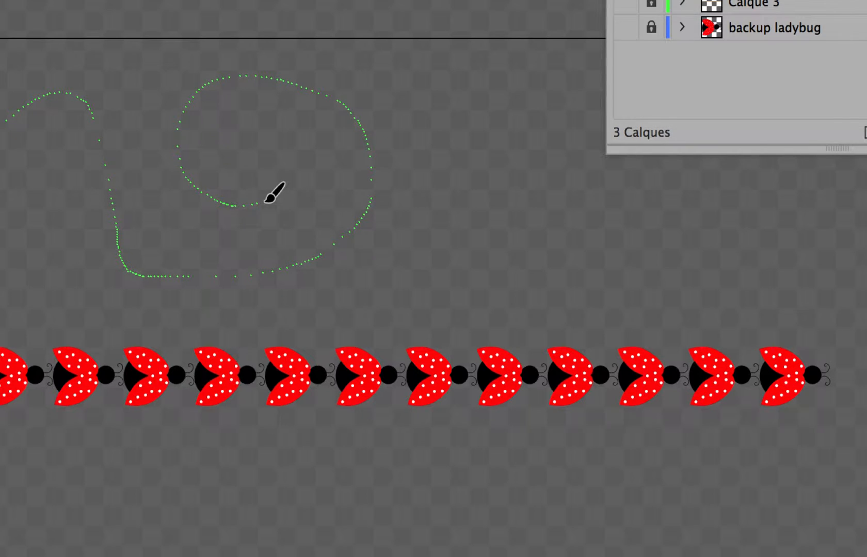
pyautogui.moveTo(266, 201); pyautogui.dragTo(264, 202)
pyautogui.press('super+z')
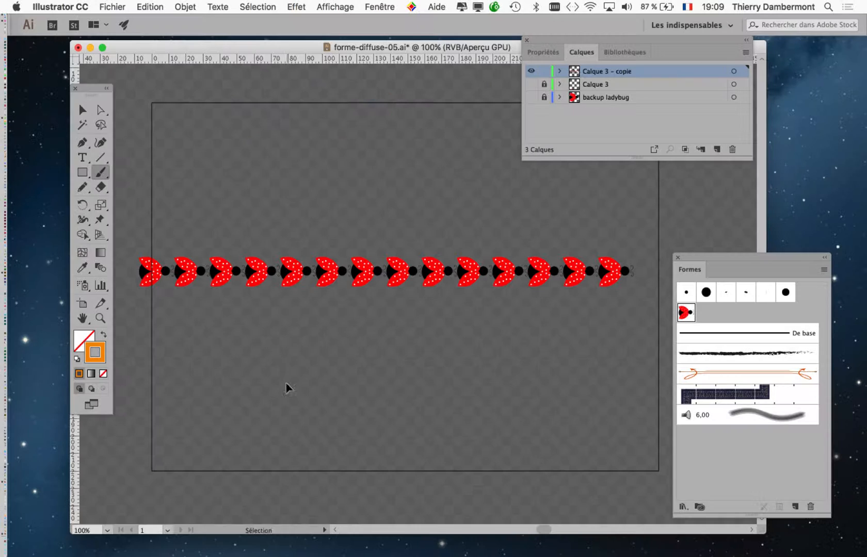
# Paint an S-shaped, curling ladybug stroke below the straight row, return to the Selection tool and move the tools panel off the document.
pyautogui.moveTo(59, 330)
pyautogui.mouseDown()
pyautogui.moveTo(103, 243)
pyautogui.moveTo(391, 412)
pyautogui.moveTo(534, 482)
pyautogui.moveTo(475, 356)
pyautogui.moveTo(426, 420)
pyautogui.mouseUp()
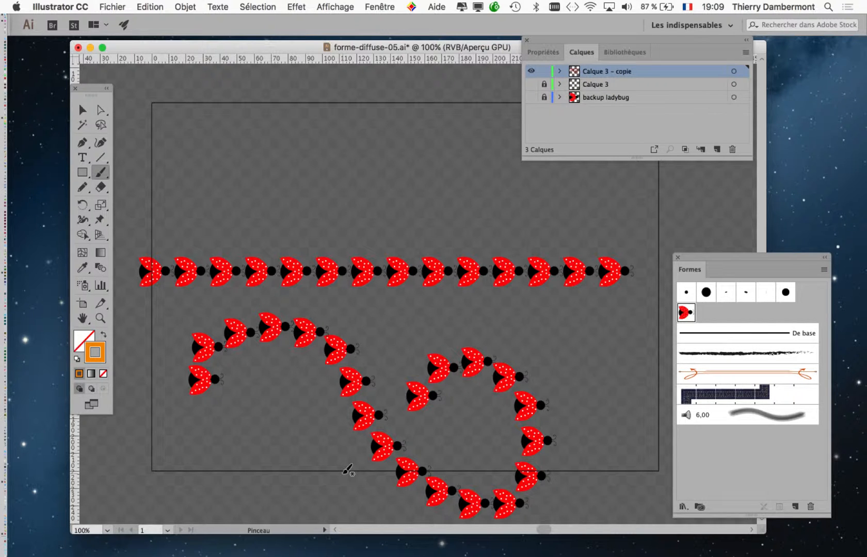
pyautogui.moveTo(247, 348)
pyautogui.mouseDown()
pyautogui.moveTo(225, 306)
pyautogui.moveTo(241, 306)
pyautogui.mouseUp()
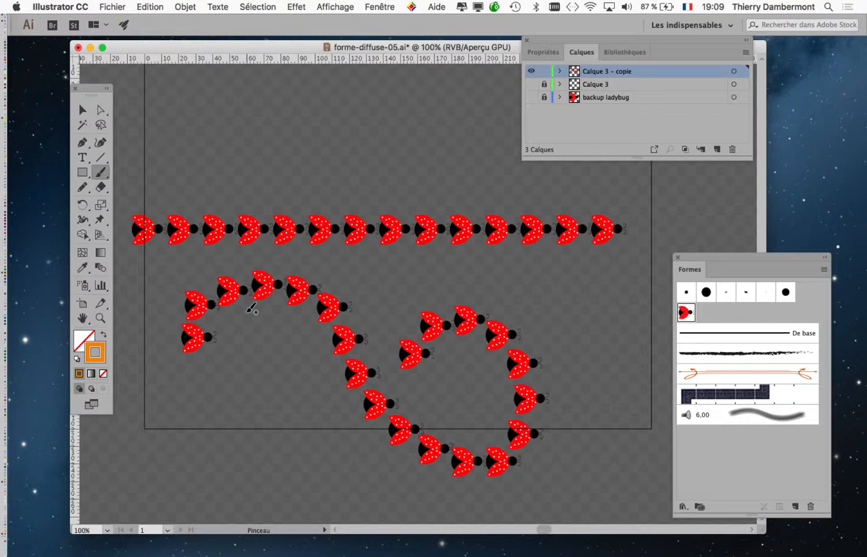
pyautogui.click(82, 109)
pyautogui.moveTo(88, 89); pyautogui.dragTo(43, 78)
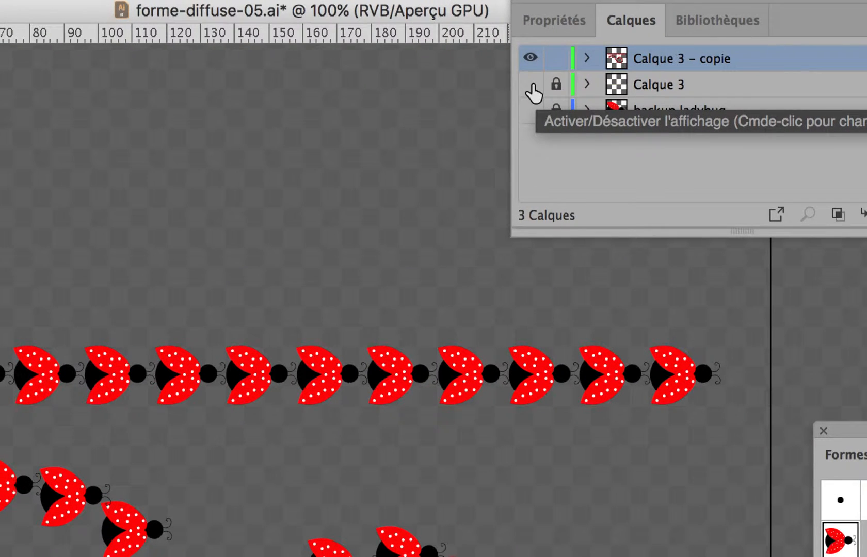
# Toggle the visibility of the Calque 3 layer several times to compare the plain orange line with the ladybug row, leaving it shown.
pyautogui.click(531, 86)
pyautogui.click(532, 85)
pyautogui.click(531, 86)
pyautogui.click(532, 85)
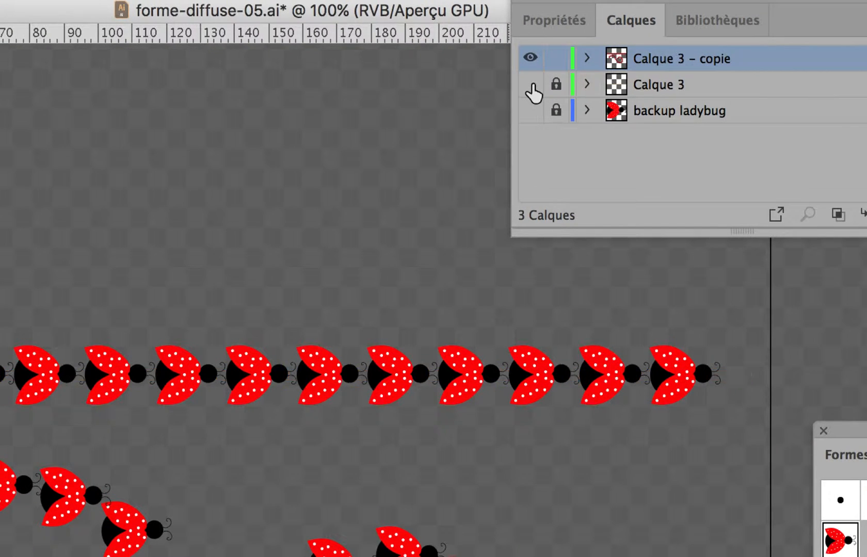
pyautogui.click(532, 85)
pyautogui.click(532, 85)
pyautogui.click(532, 85)
pyautogui.click(532, 85)
pyautogui.click(532, 86)
pyautogui.click(532, 86)
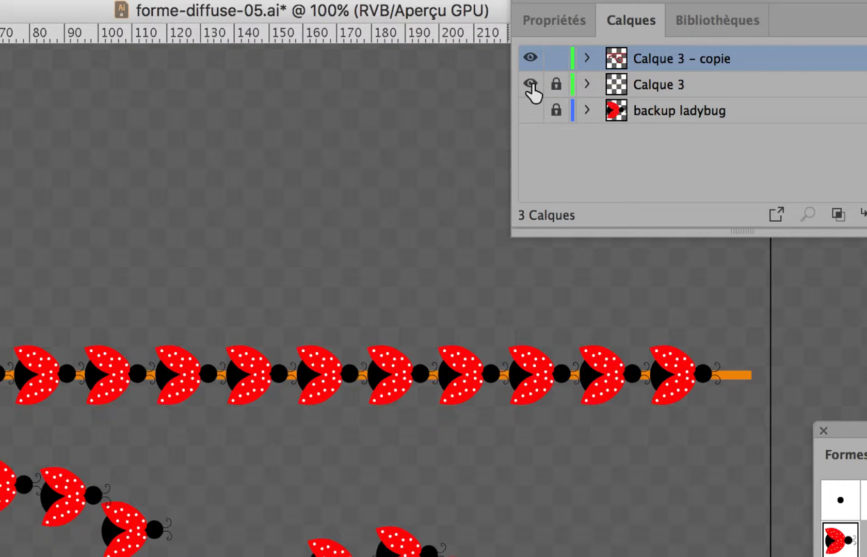
pyautogui.click(532, 85)
pyautogui.click(532, 86)
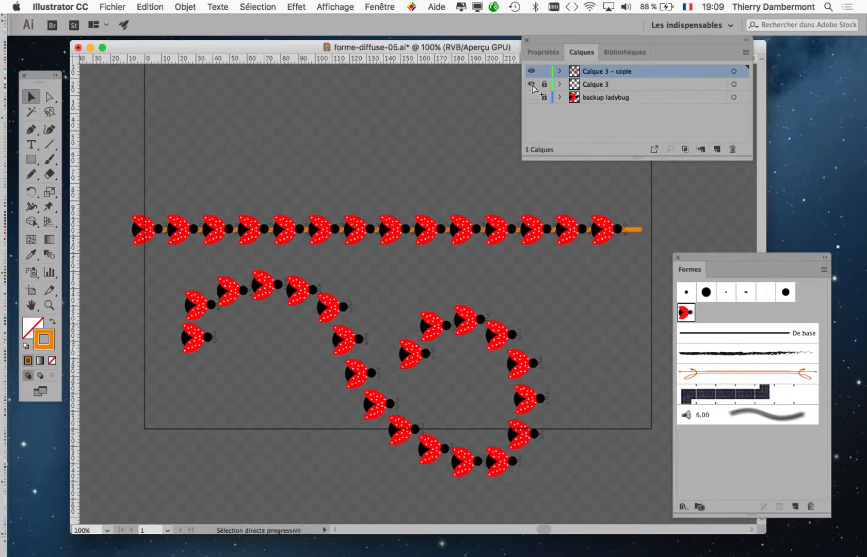
# Rearrange the layers panel and the document window so the straight row and the curling stroke are in clear view.
pyautogui.moveTo(576, 43); pyautogui.dragTo(102, 427)
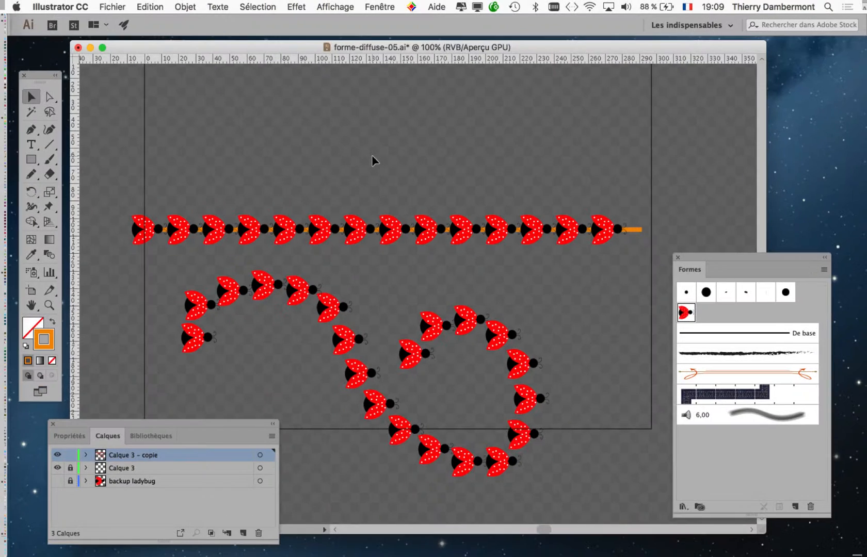
pyautogui.moveTo(351, 171); pyautogui.dragTo(317, 80)
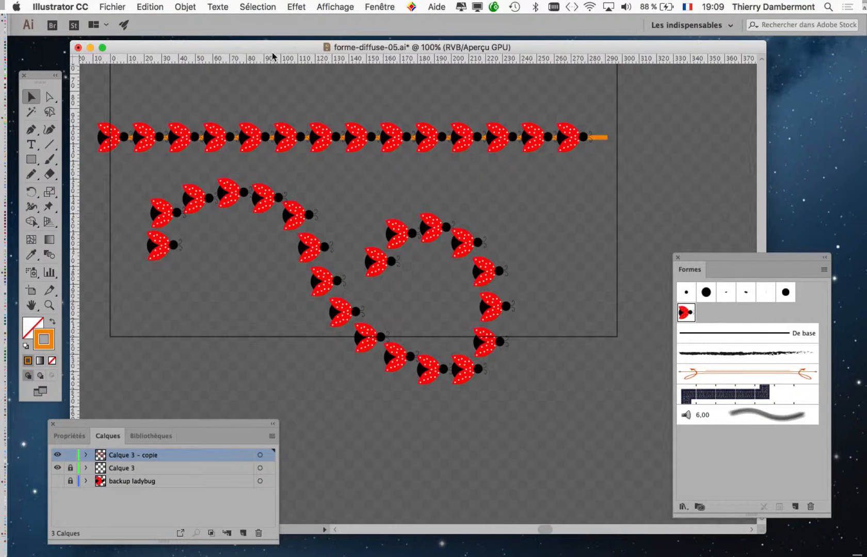
pyautogui.moveTo(264, 47); pyautogui.dragTo(206, 48)
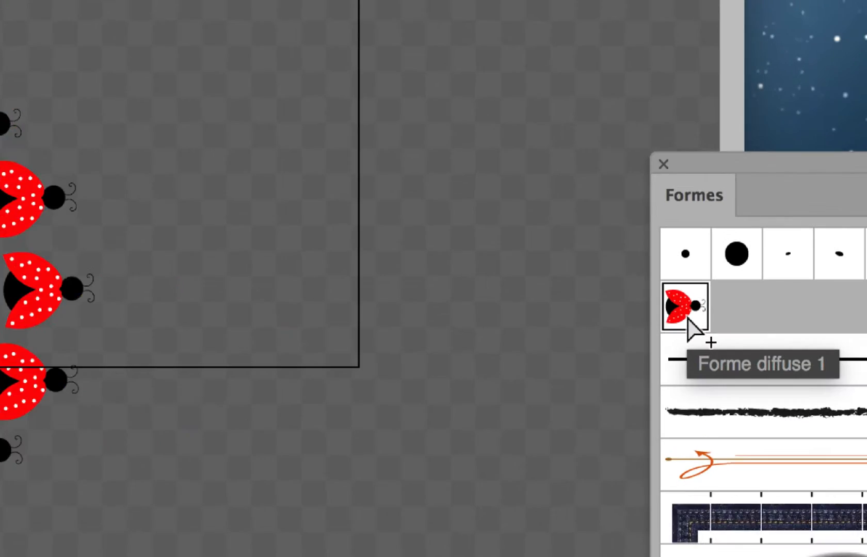
# Open the options of the ladybug scatter brush Forme diffuse 1, move the dialog off the straight row and enable the preview.
pyautogui.doubleClick(687, 318)
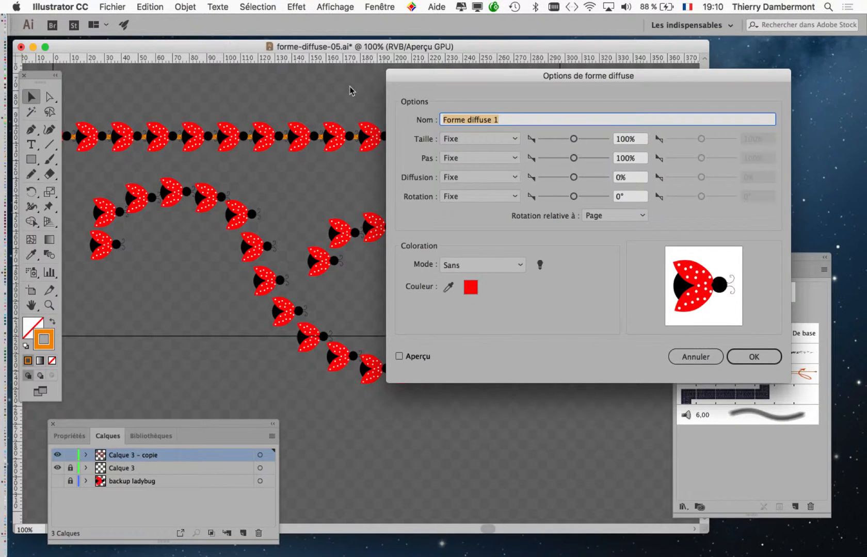
pyautogui.moveTo(423, 78); pyautogui.dragTo(478, 162)
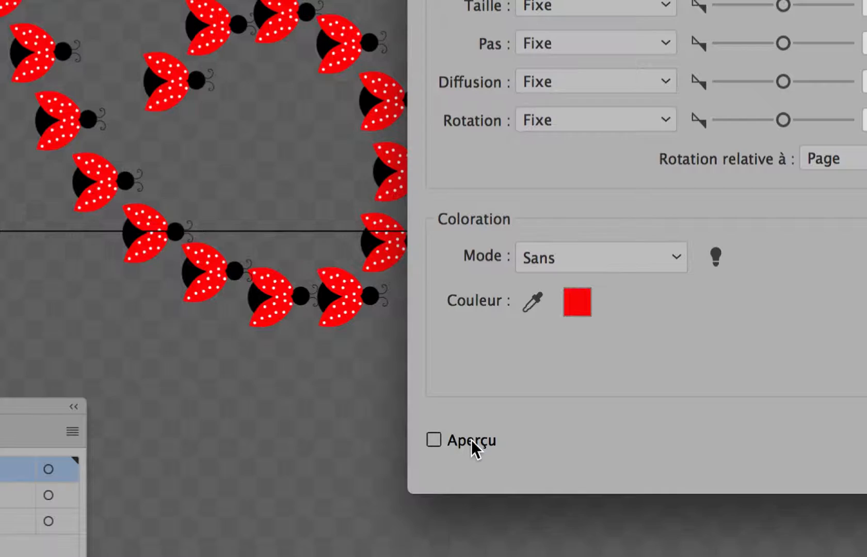
pyautogui.click(472, 443)
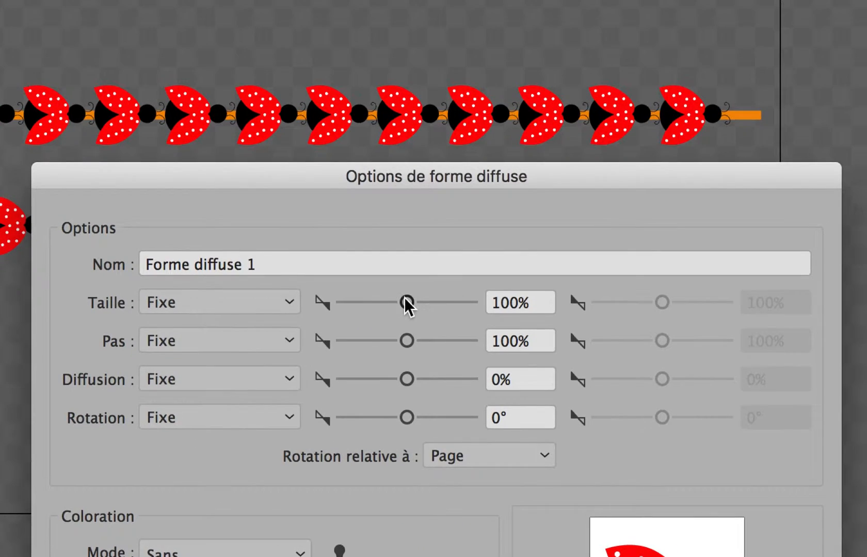
# Set the scatter brush's fixed size (Taille) to 77% and its fixed spacing (Pas) to 169%.
pyautogui.moveTo(405, 298)
pyautogui.mouseDown()
pyautogui.moveTo(392, 295)
pyautogui.moveTo(429, 299)
pyautogui.moveTo(389, 302)
pyautogui.moveTo(412, 303)
pyautogui.moveTo(403, 303)
pyautogui.mouseUp()
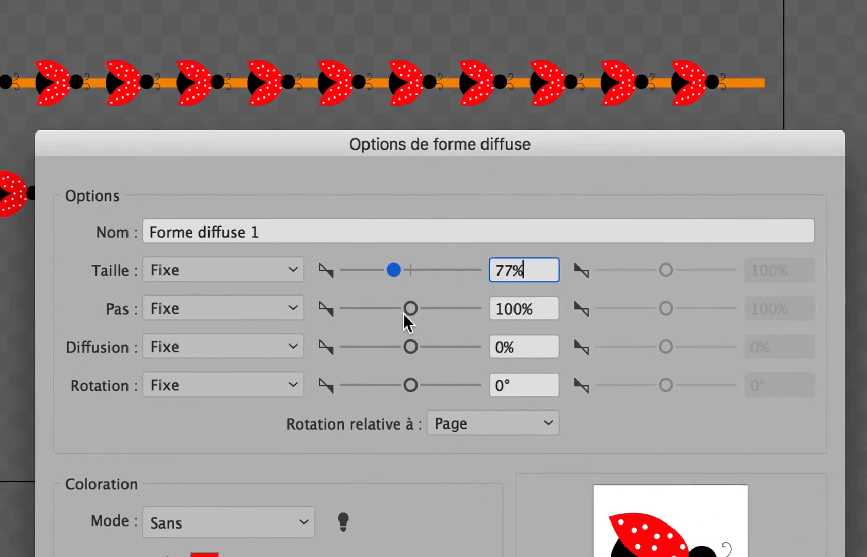
pyautogui.moveTo(478, 326); pyautogui.dragTo(473, 325)
pyautogui.moveTo(402, 313)
pyautogui.mouseDown()
pyautogui.moveTo(388, 317)
pyautogui.moveTo(418, 312)
pyautogui.mouseUp()
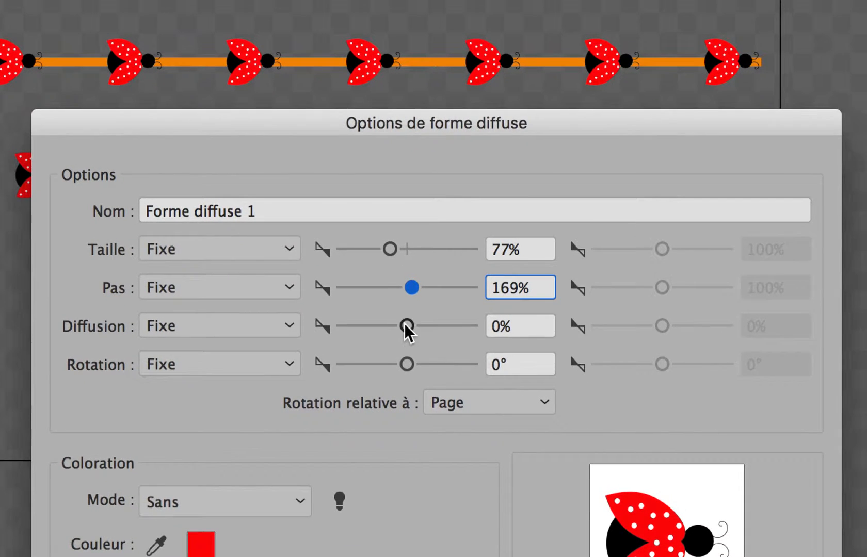
# Try negative and positive fixed scatter (Diffusion) values such as -90% and 48%, and set it to 8%.
pyautogui.moveTo(406, 325)
pyautogui.mouseDown()
pyautogui.moveTo(395, 325)
pyautogui.moveTo(403, 323)
pyautogui.mouseUp()
pyautogui.moveTo(383, 258); pyautogui.dragTo(359, 347)
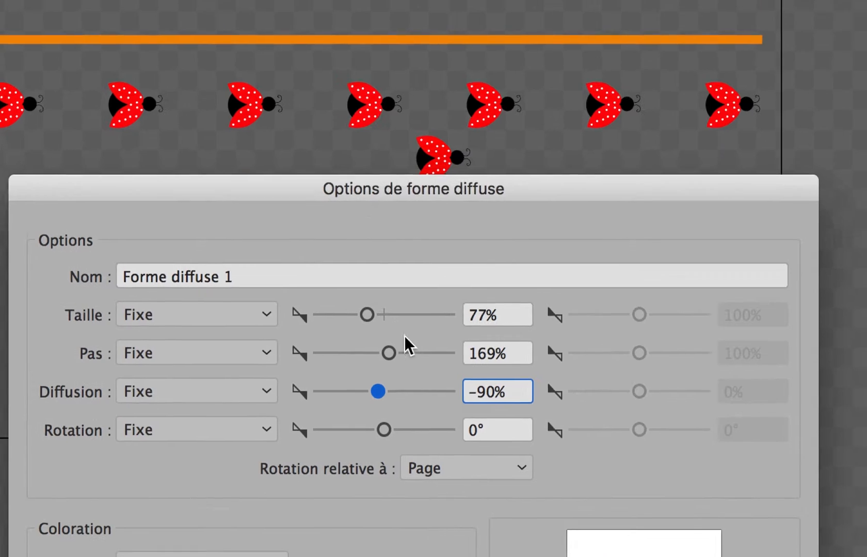
pyautogui.moveTo(419, 545); pyautogui.dragTo(422, 545)
pyautogui.moveTo(396, 353); pyautogui.dragTo(396, 354)
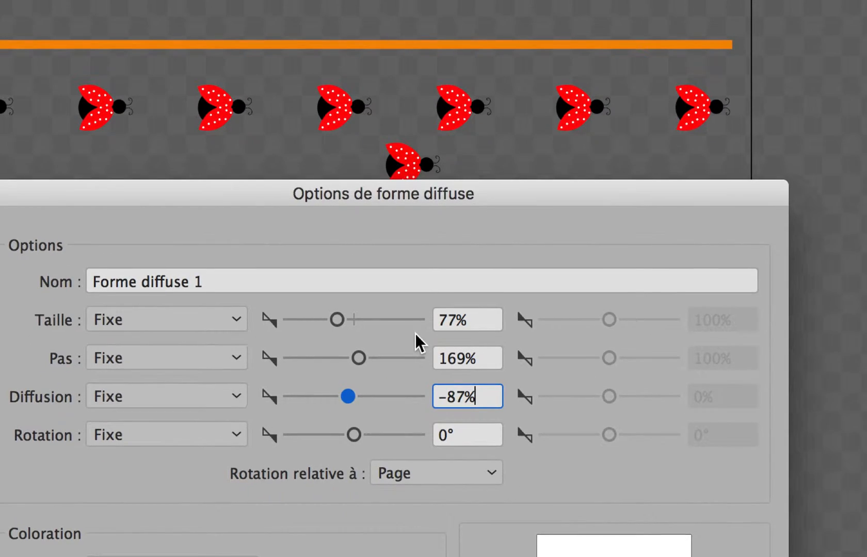
pyautogui.moveTo(347, 397); pyautogui.dragTo(350, 395)
pyautogui.moveTo(394, 353); pyautogui.dragTo(394, 352)
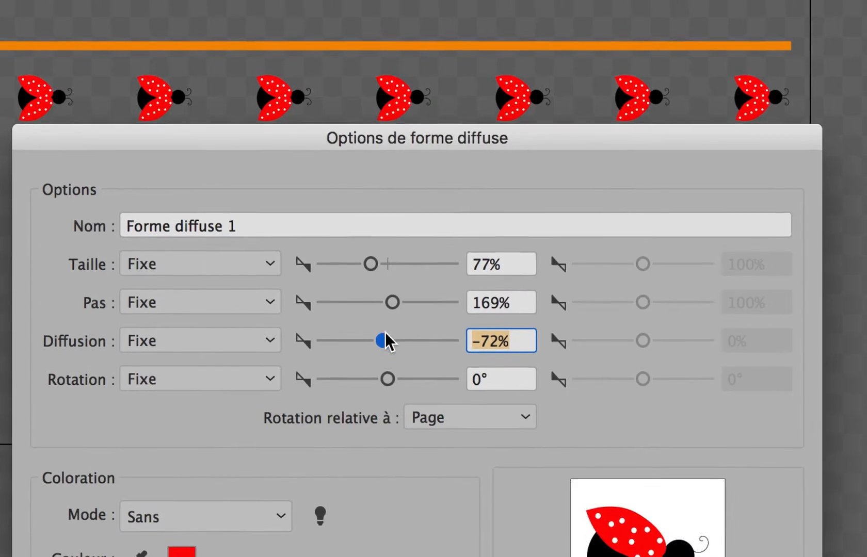
pyautogui.moveTo(420, 488); pyautogui.dragTo(424, 487)
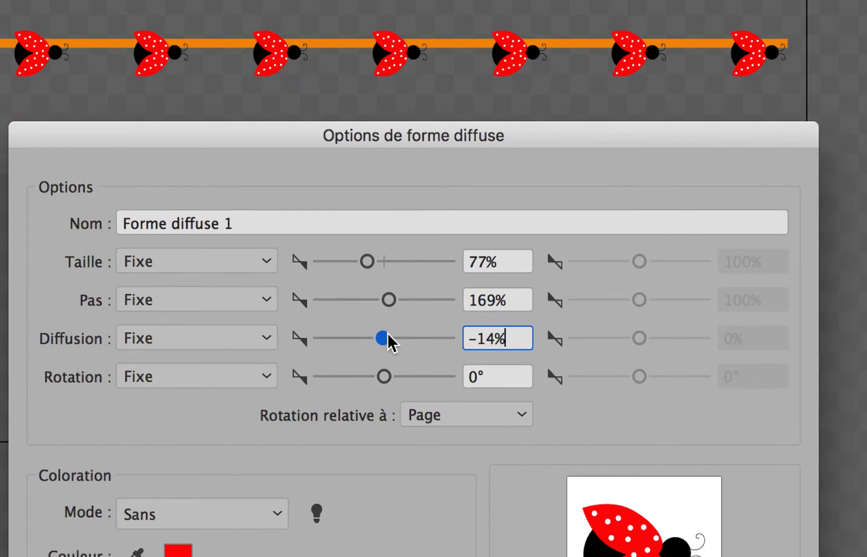
pyautogui.moveTo(387, 333); pyautogui.dragTo(392, 333)
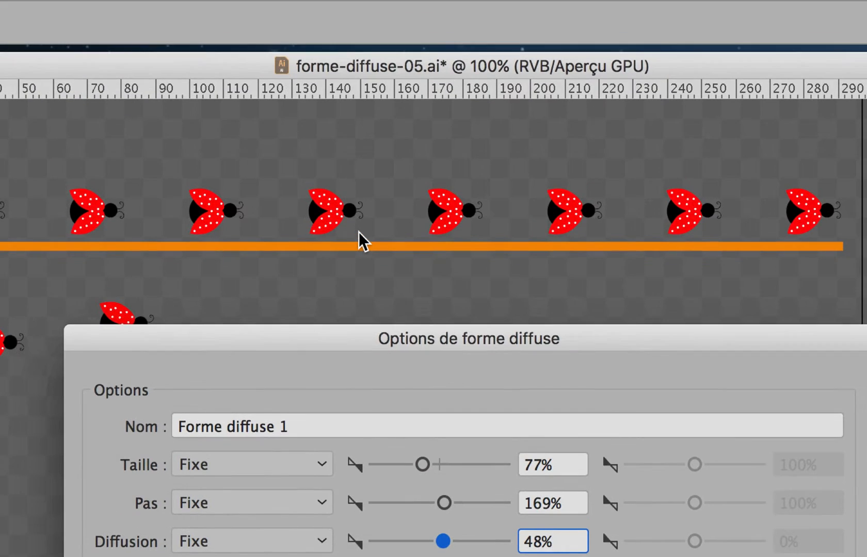
pyautogui.click(440, 541)
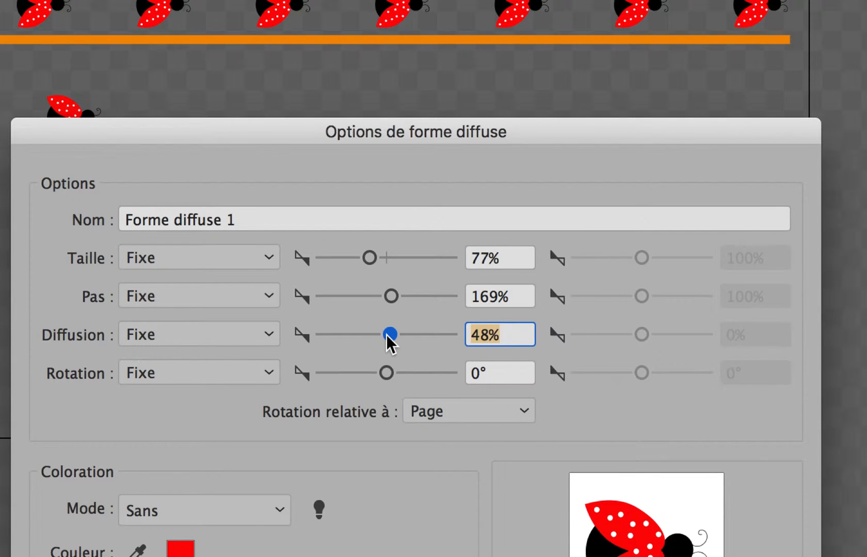
pyautogui.moveTo(386, 334); pyautogui.dragTo(384, 334)
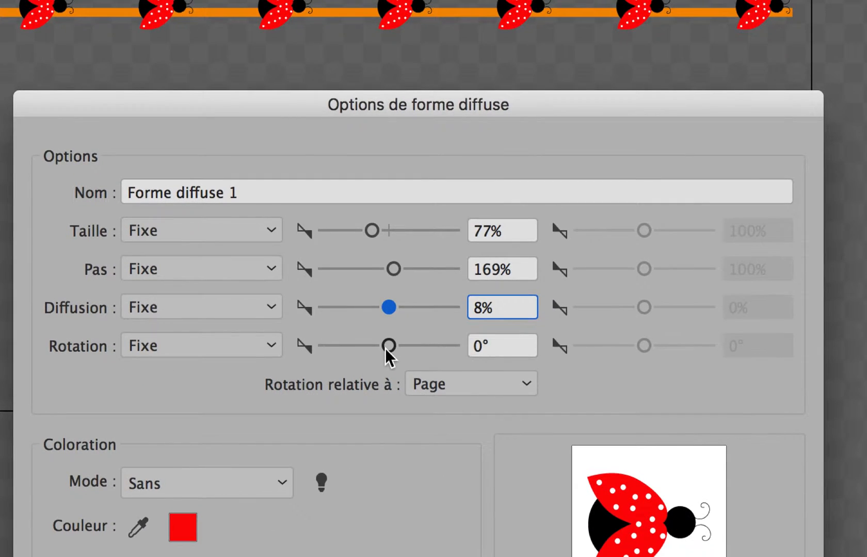
# Try a fixed rotation of -34° for the ladybugs, and set the brush's rotation to 42° relative to the page.
pyautogui.moveTo(385, 374); pyautogui.dragTo(376, 347)
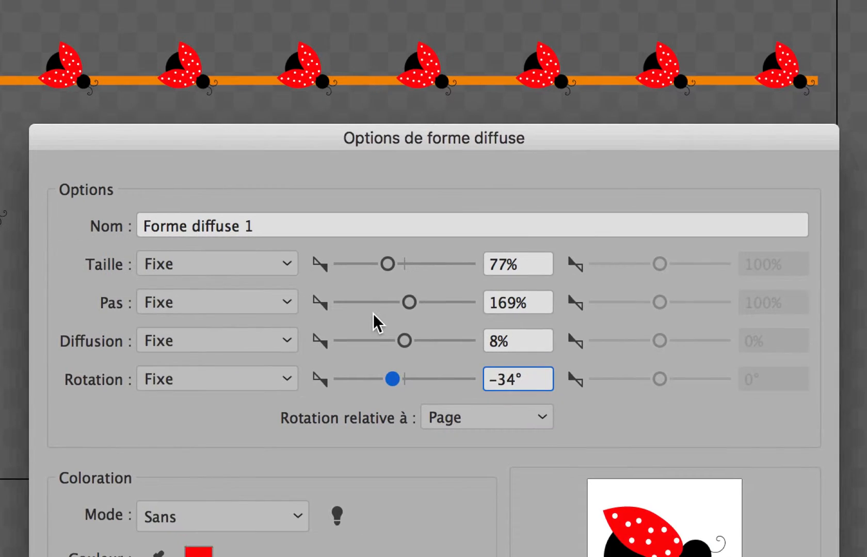
pyautogui.moveTo(409, 510); pyautogui.dragTo(437, 517)
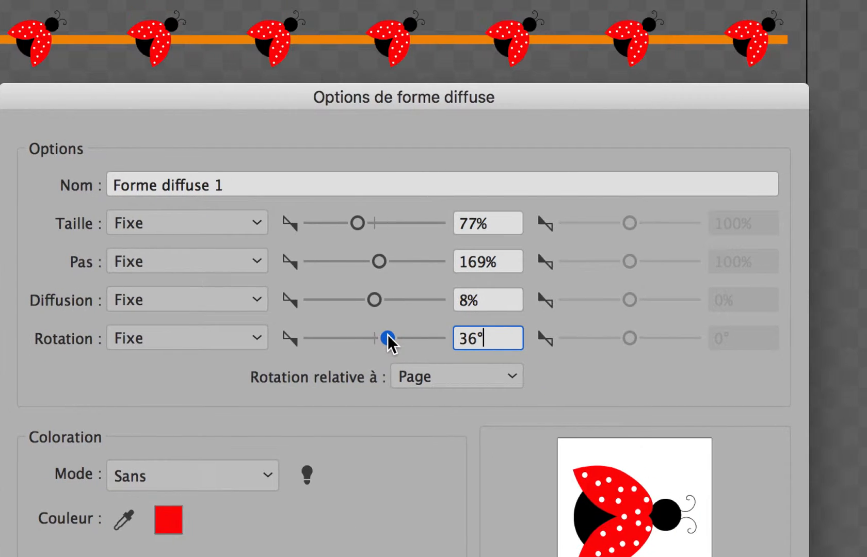
pyautogui.moveTo(389, 336)
pyautogui.mouseDown()
pyautogui.moveTo(361, 344)
pyautogui.moveTo(391, 343)
pyautogui.mouseUp()
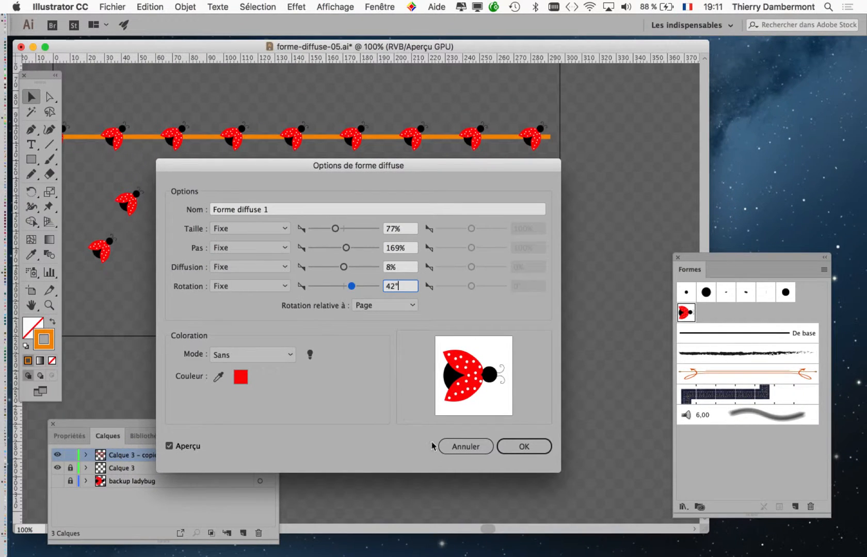
# Discard the pending changes to the ladybug scatter brush's options.
pyautogui.click(465, 447)
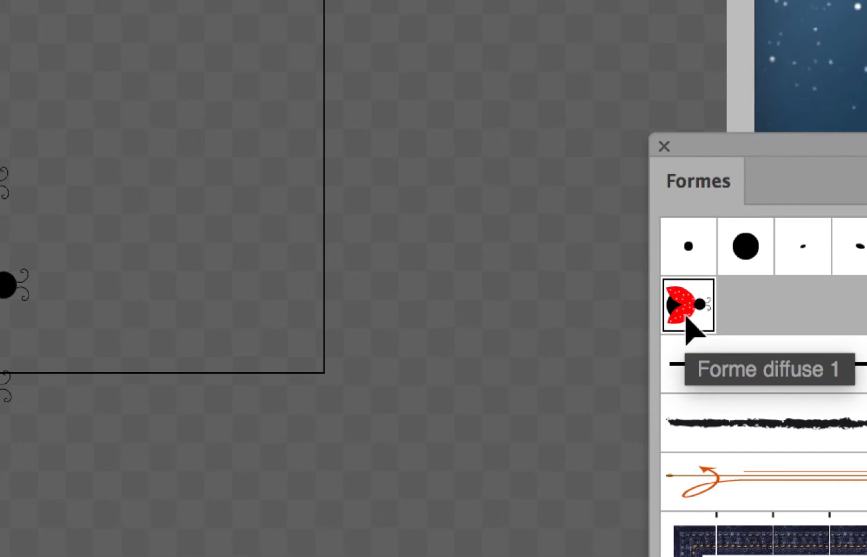
pyautogui.doubleClick(686, 320)
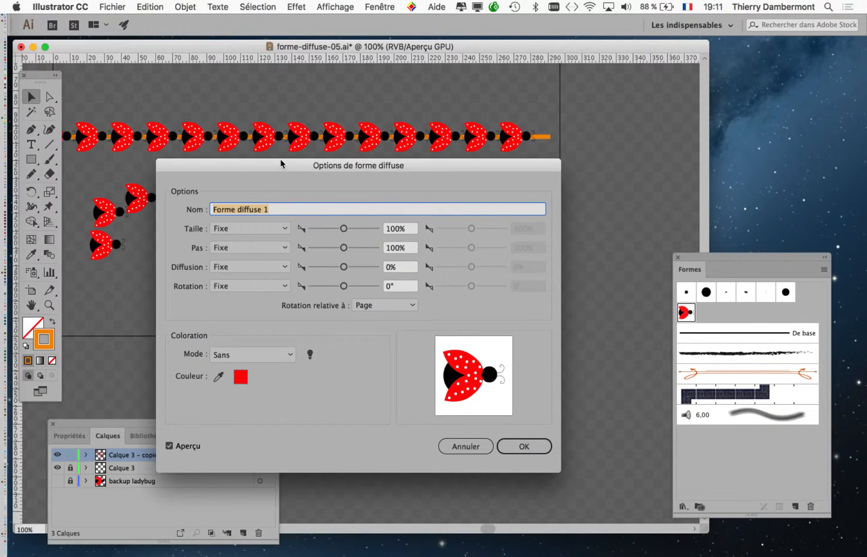
pyautogui.moveTo(281, 164); pyautogui.dragTo(367, 186)
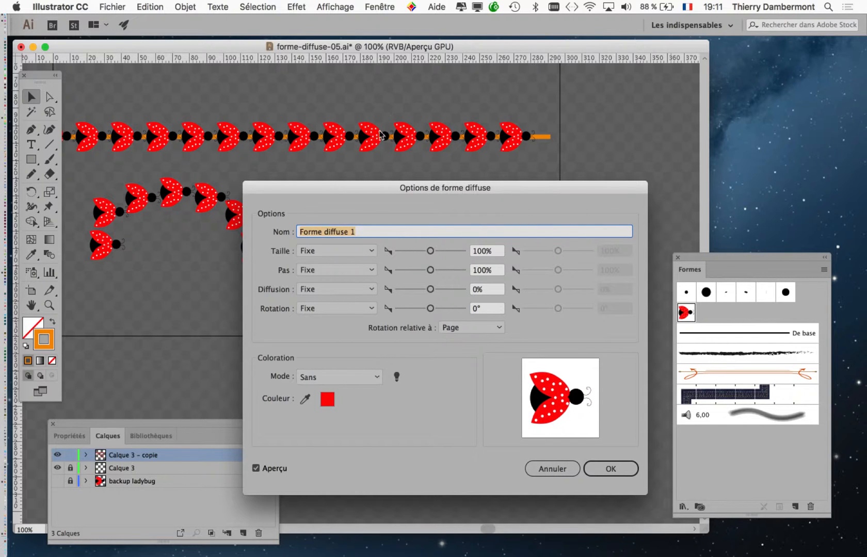
pyautogui.press('BackSpace')
pyautogui.click(544, 470)
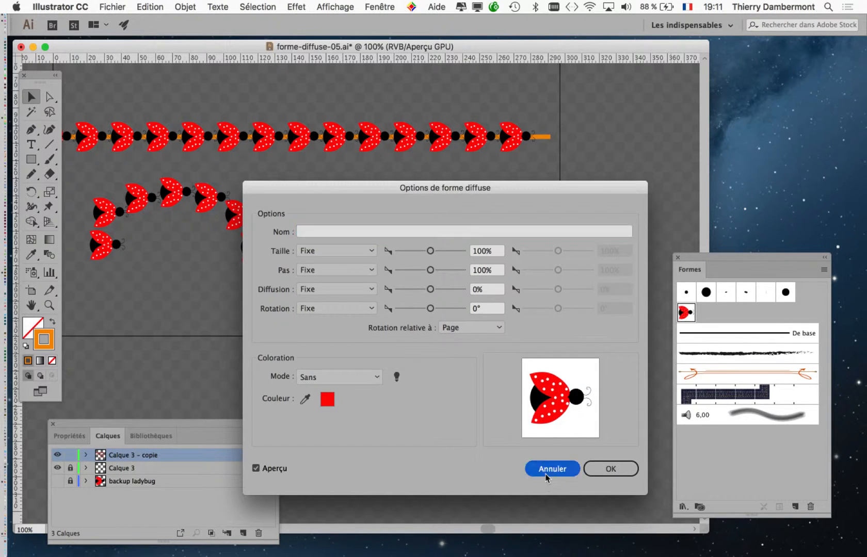
# Switch the document to full screen mode, reopen the ladybug brush Forme diffuse 1's options and move the dialog aside.
pyautogui.moveTo(262, 138); pyautogui.dragTo(359, 140)
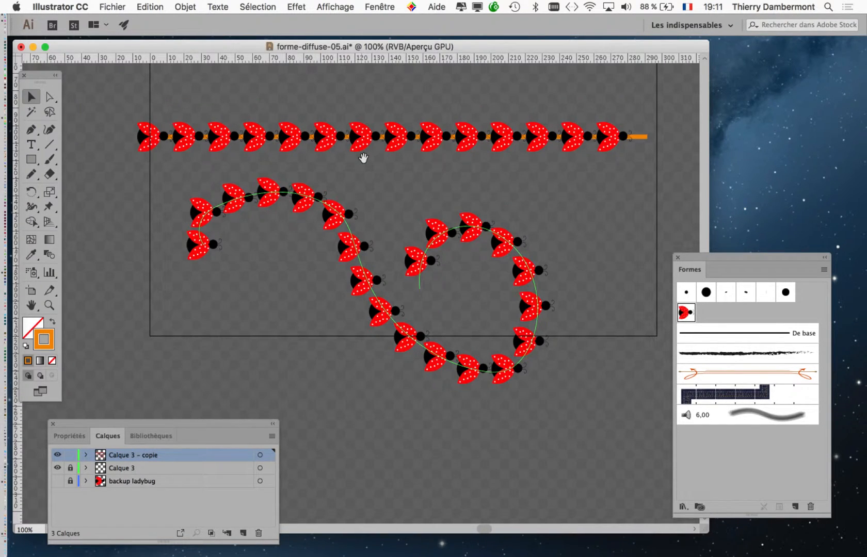
pyautogui.press('f')
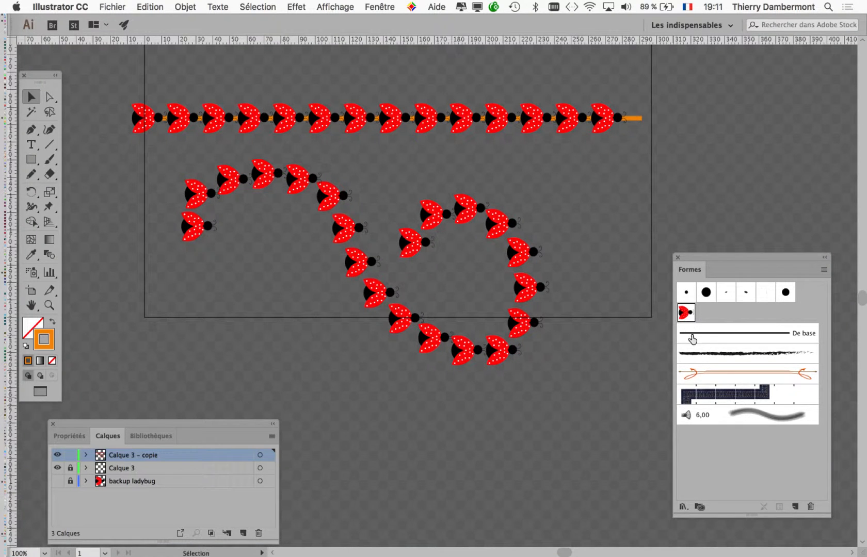
pyautogui.doubleClick(686, 314)
pyautogui.moveTo(447, 190); pyautogui.dragTo(491, 173)
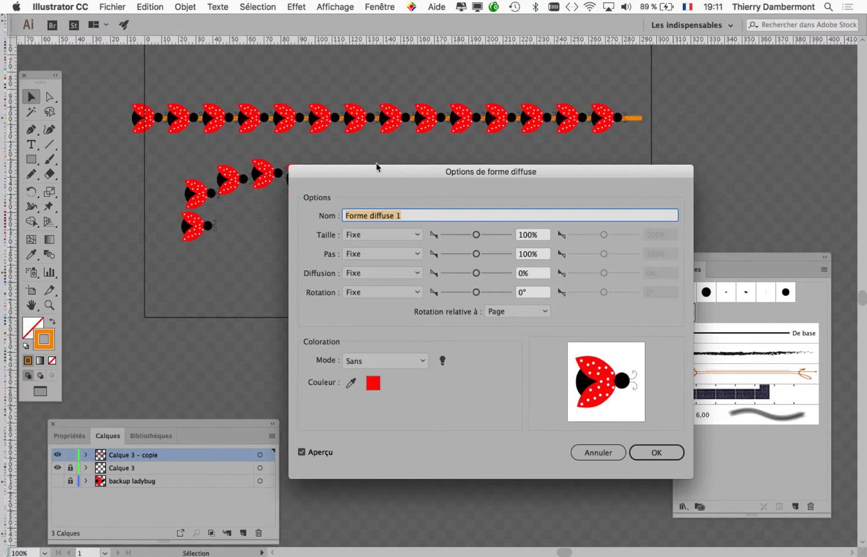
pyautogui.moveTo(387, 235); pyautogui.dragTo(866, 88)
pyautogui.moveTo(643, 106); pyautogui.dragTo(549, 54)
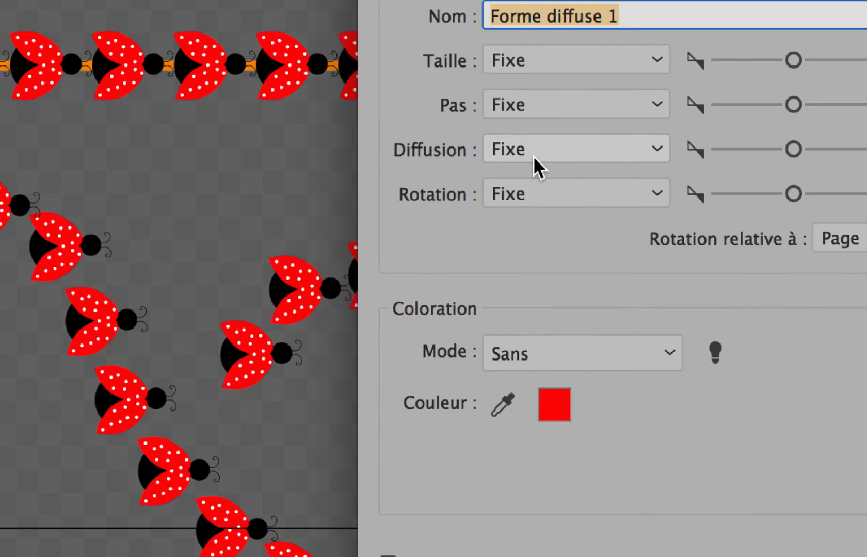
# Change the brush's scatter (Diffusion) from fixed to random (Aléatoire) with limits of -83% and 107%.
pyautogui.click(532, 156)
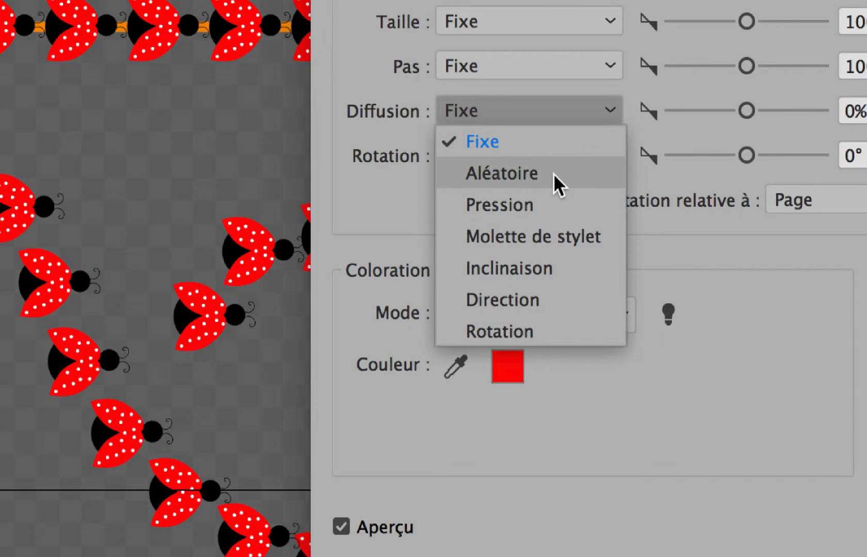
pyautogui.click(553, 174)
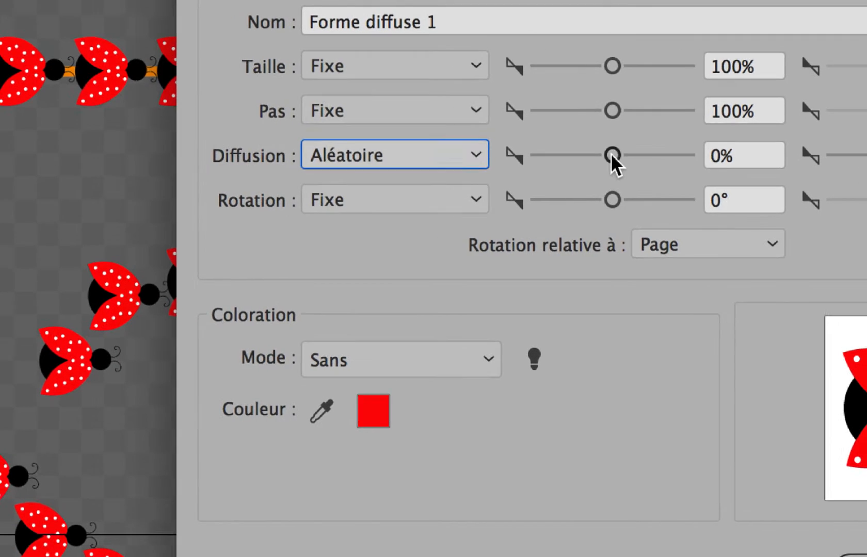
pyautogui.moveTo(594, 153); pyautogui.dragTo(587, 154)
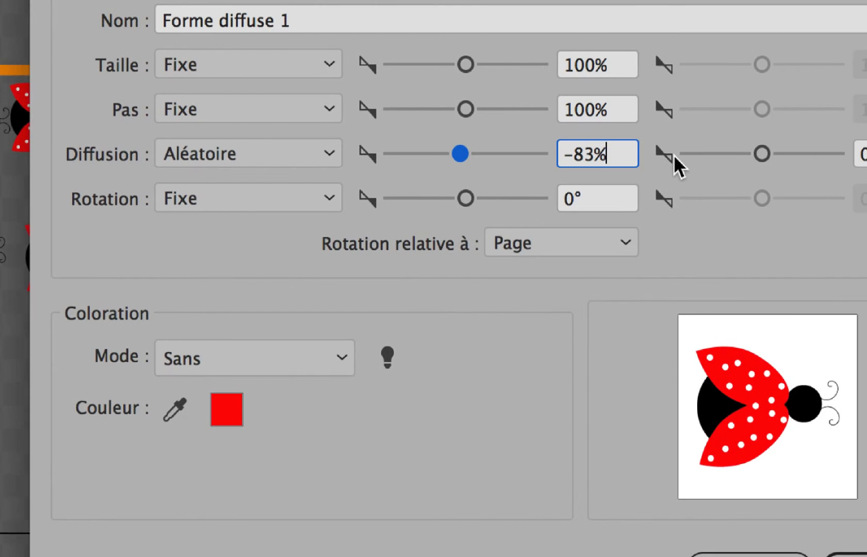
pyautogui.moveTo(697, 153); pyautogui.dragTo(703, 153)
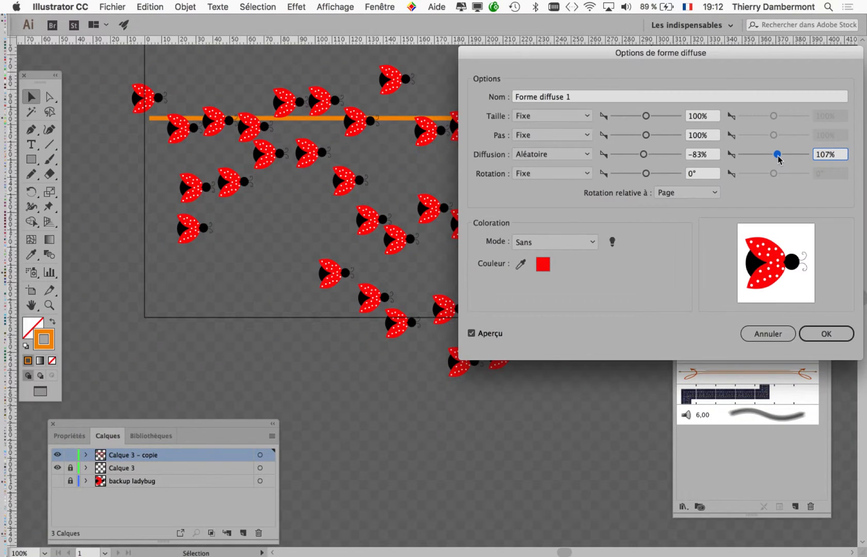
# Try other random scatter limits such as -63% and -505% for the first one, and set them to -38% and 67%.
pyautogui.moveTo(610, 54); pyautogui.dragTo(558, 188)
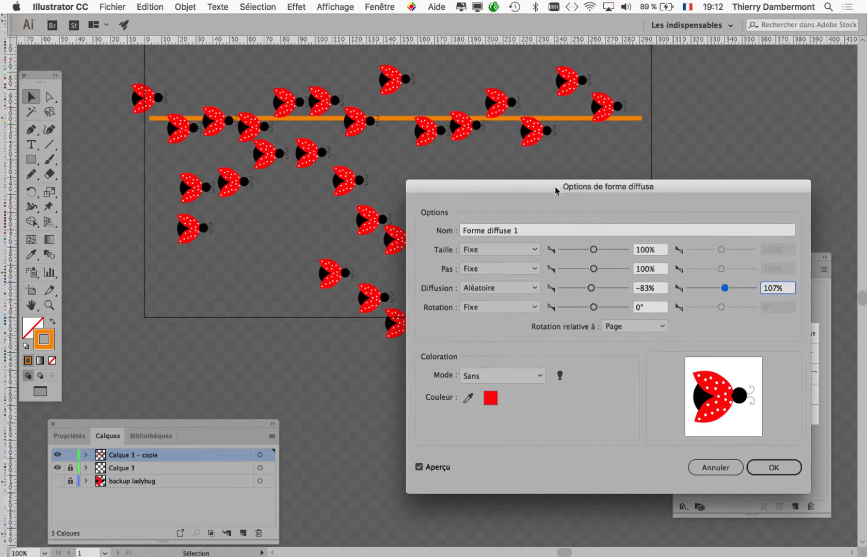
pyautogui.moveTo(591, 287); pyautogui.dragTo(592, 290)
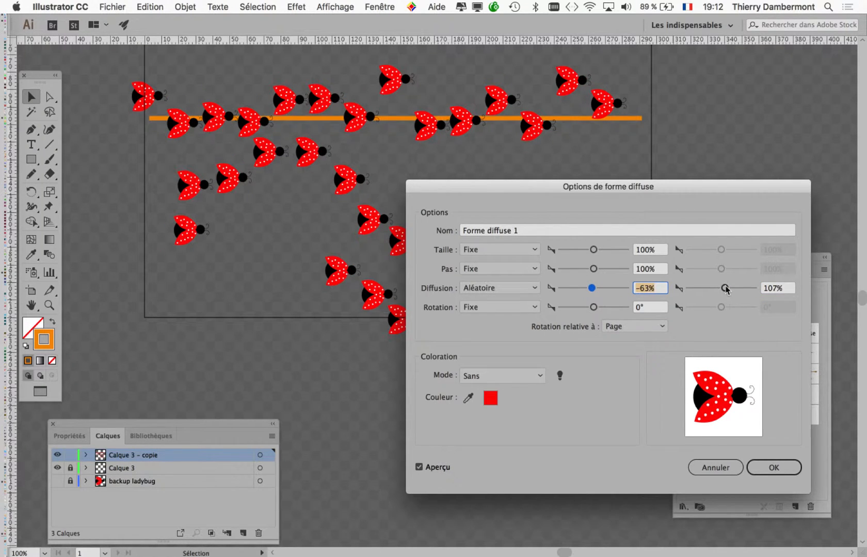
pyautogui.moveTo(726, 289); pyautogui.dragTo(723, 289)
pyautogui.moveTo(592, 288); pyautogui.dragTo(576, 289)
pyautogui.moveTo(721, 289); pyautogui.dragTo(723, 289)
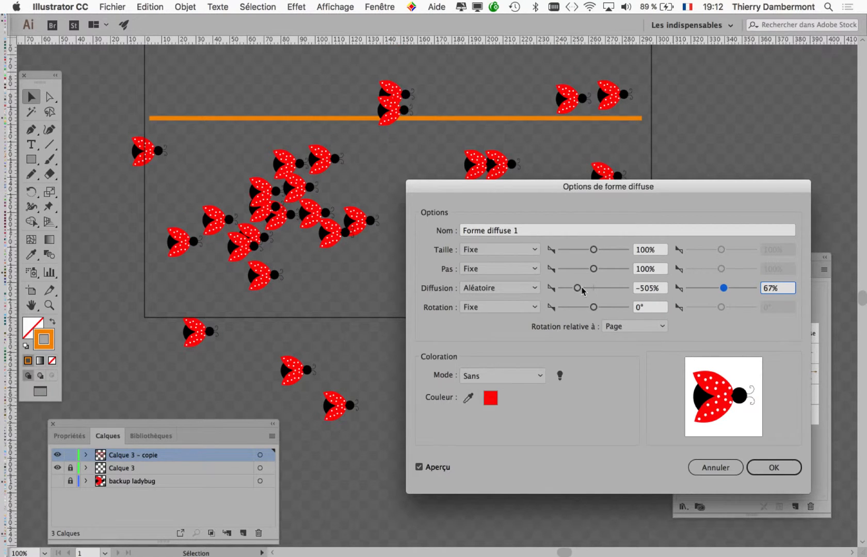
pyautogui.moveTo(582, 290); pyautogui.dragTo(592, 290)
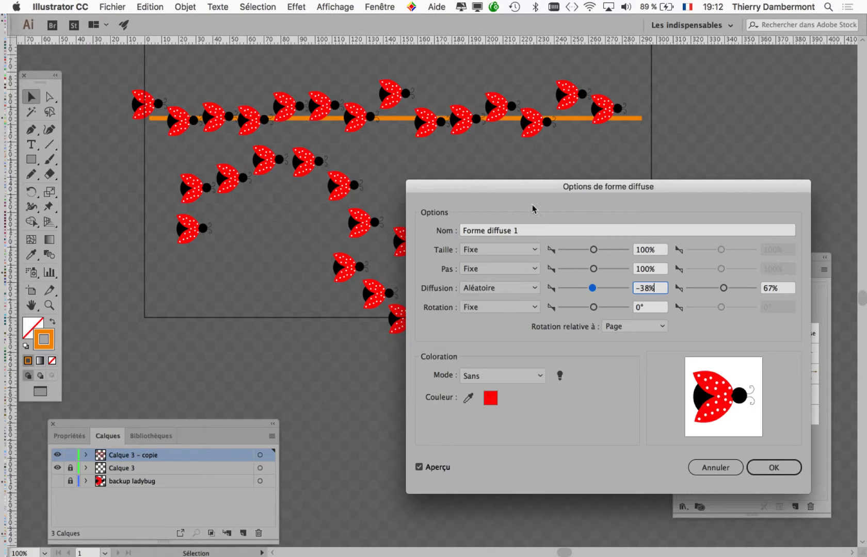
# Make the ladybugs' size (Taille) random (Aléatoire), with the first limit at 84% and a lowered second limit.
pyautogui.moveTo(512, 186); pyautogui.dragTo(424, 171)
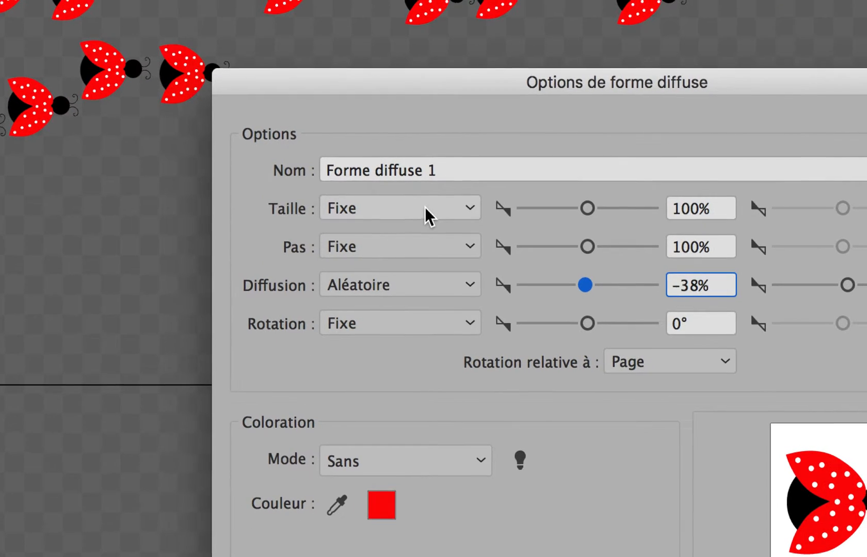
pyautogui.click(428, 208)
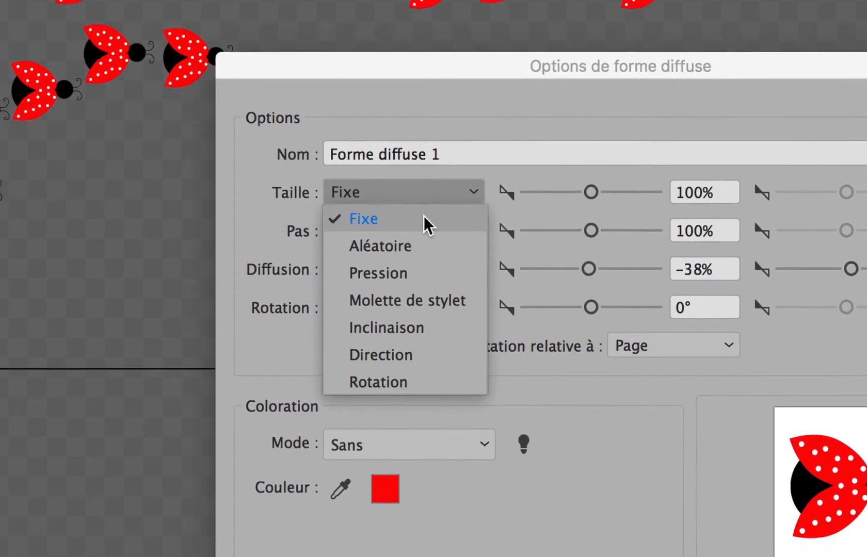
pyautogui.click(424, 249)
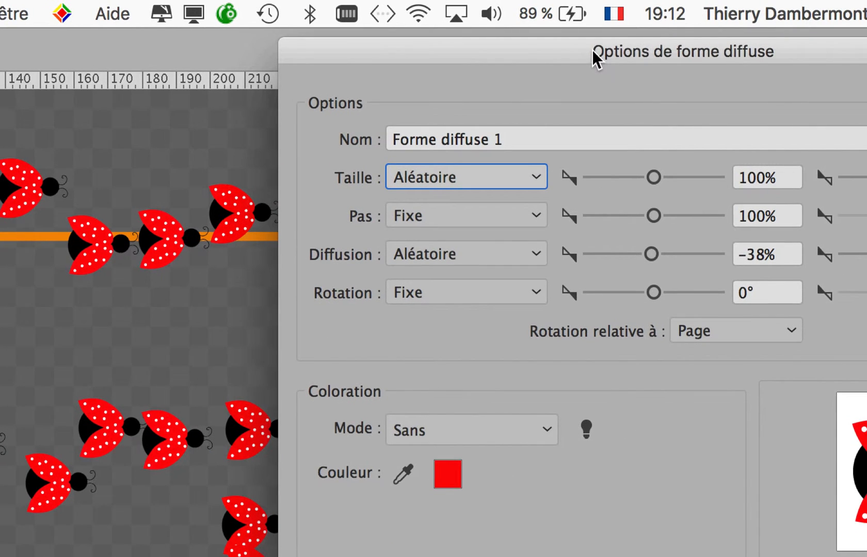
pyautogui.moveTo(653, 177); pyautogui.dragTo(640, 176)
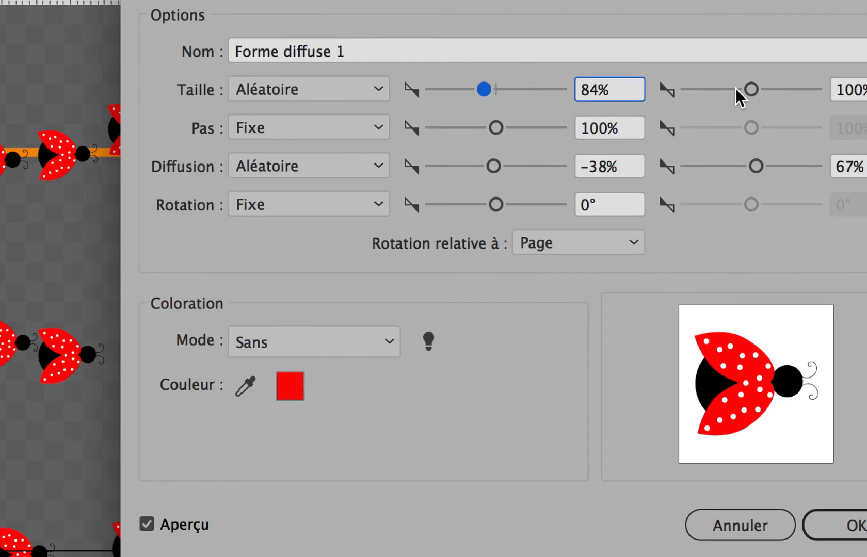
pyautogui.moveTo(821, 88); pyautogui.dragTo(798, 89)
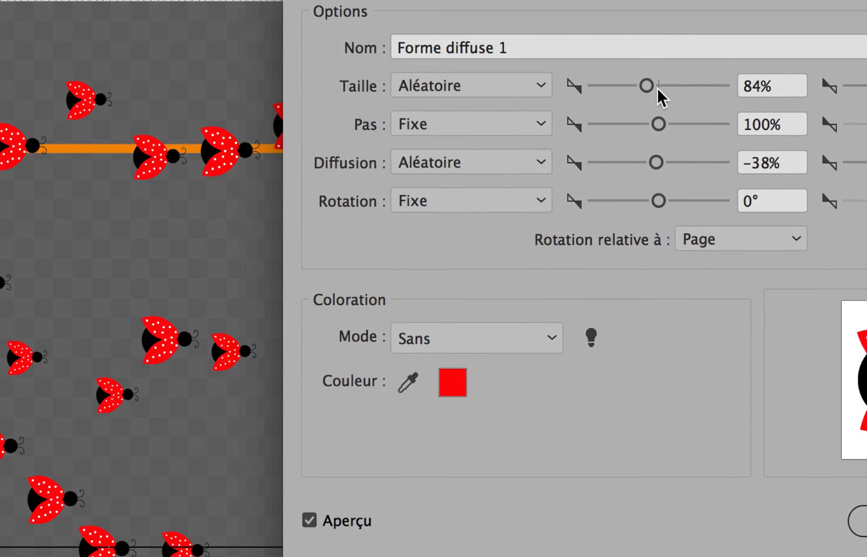
# Try first size limits such as 54% and 56%, and set the random size limits to 53% and 94%.
pyautogui.moveTo(647, 86)
pyautogui.mouseDown()
pyautogui.moveTo(626, 86)
pyautogui.moveTo(644, 88)
pyautogui.mouseUp()
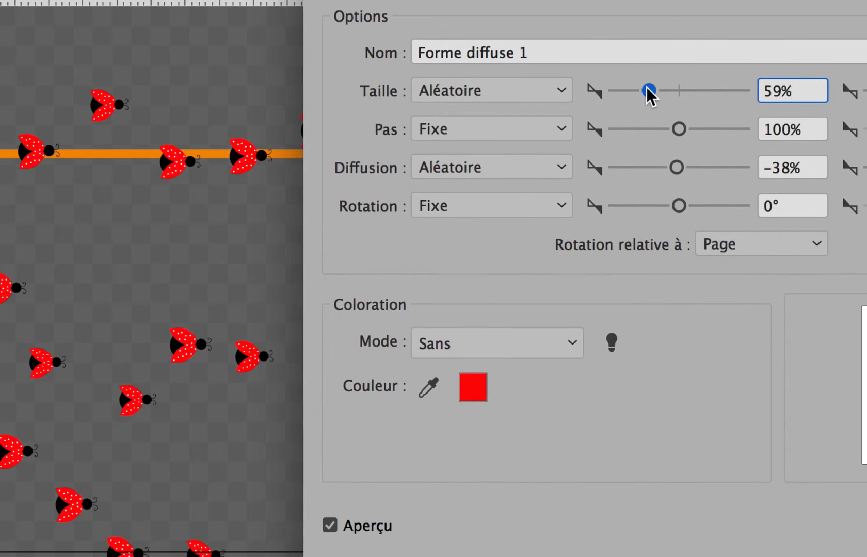
pyautogui.moveTo(866, 89); pyautogui.dragTo(866, 89)
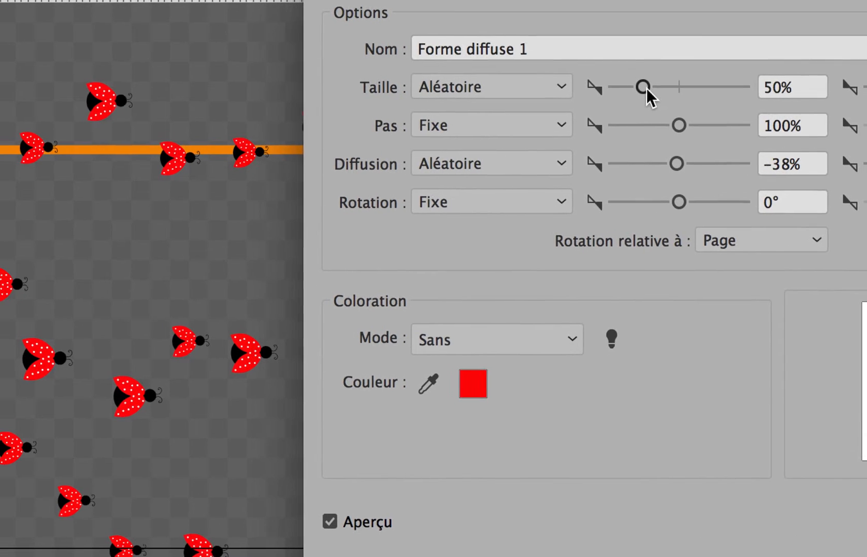
pyautogui.moveTo(463, 89); pyautogui.dragTo(466, 89)
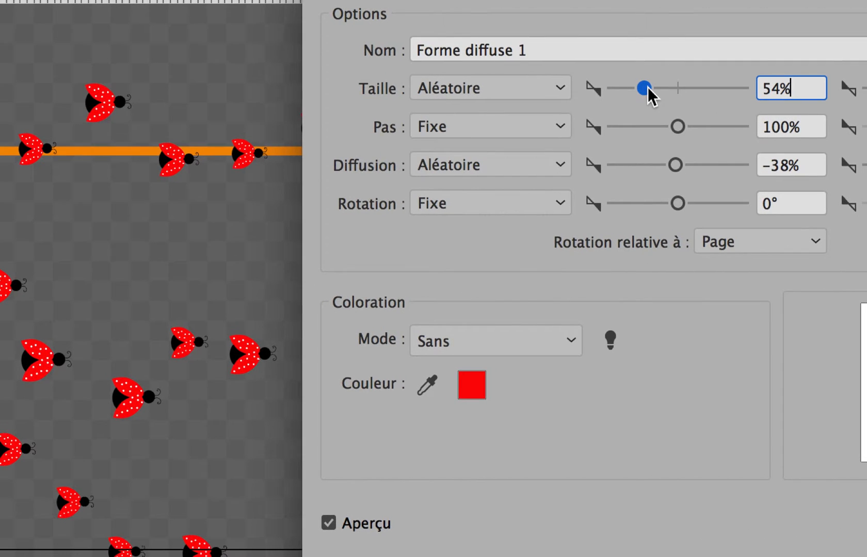
pyautogui.moveTo(648, 87); pyautogui.dragTo(649, 87)
pyautogui.moveTo(738, 90); pyautogui.dragTo(746, 87)
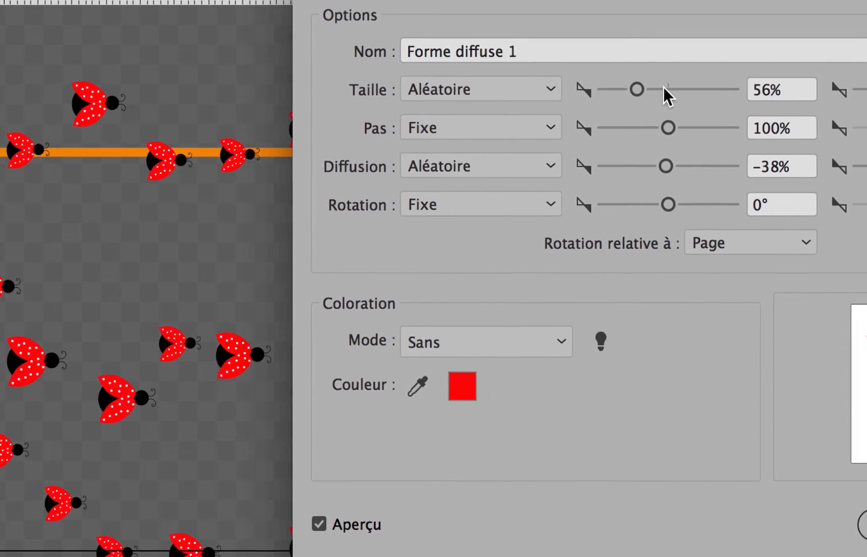
pyautogui.moveTo(645, 89); pyautogui.dragTo(644, 90)
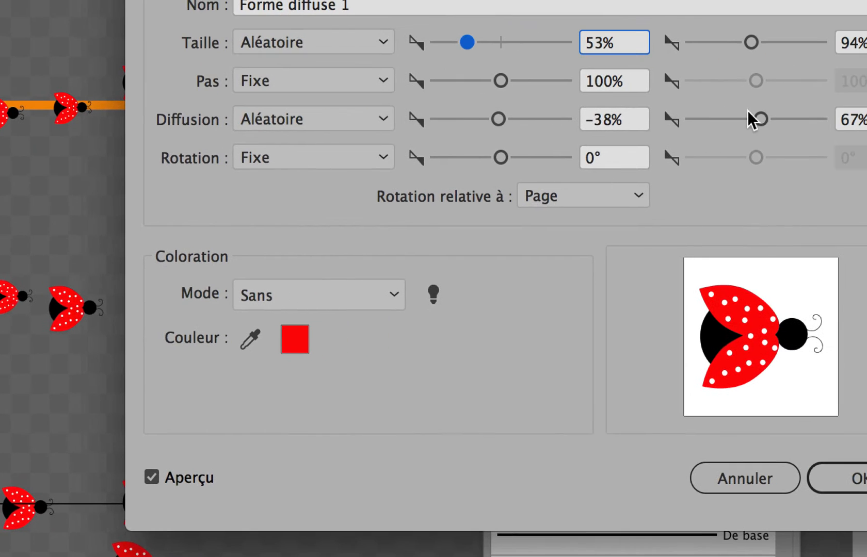
# Narrow the random scatter (Diffusion) limits to -10% and 21%.
pyautogui.moveTo(752, 117); pyautogui.dragTo(756, 124)
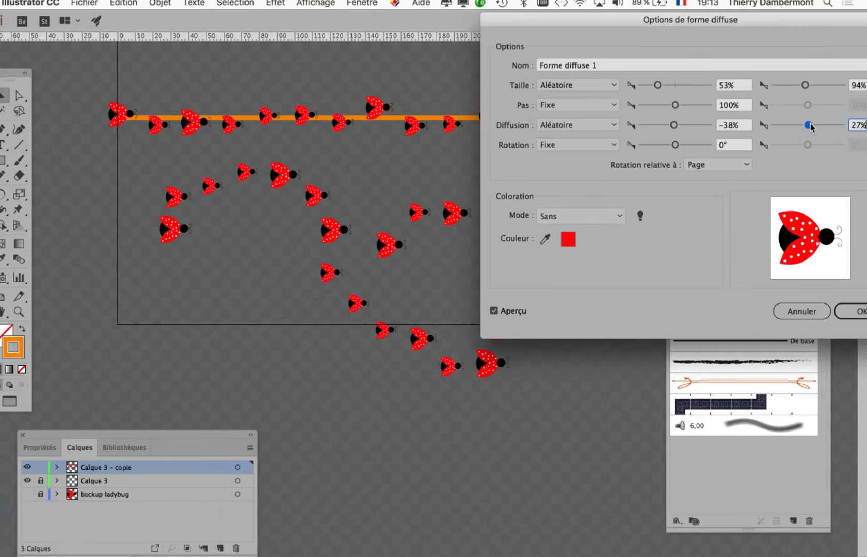
pyautogui.moveTo(810, 126); pyautogui.dragTo(809, 127)
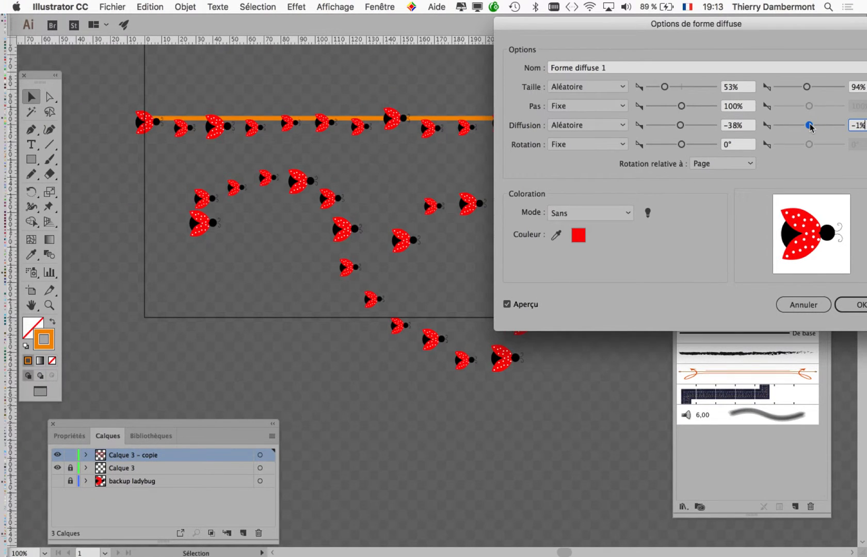
pyautogui.moveTo(680, 125); pyautogui.dragTo(681, 127)
pyautogui.moveTo(809, 125); pyautogui.dragTo(812, 128)
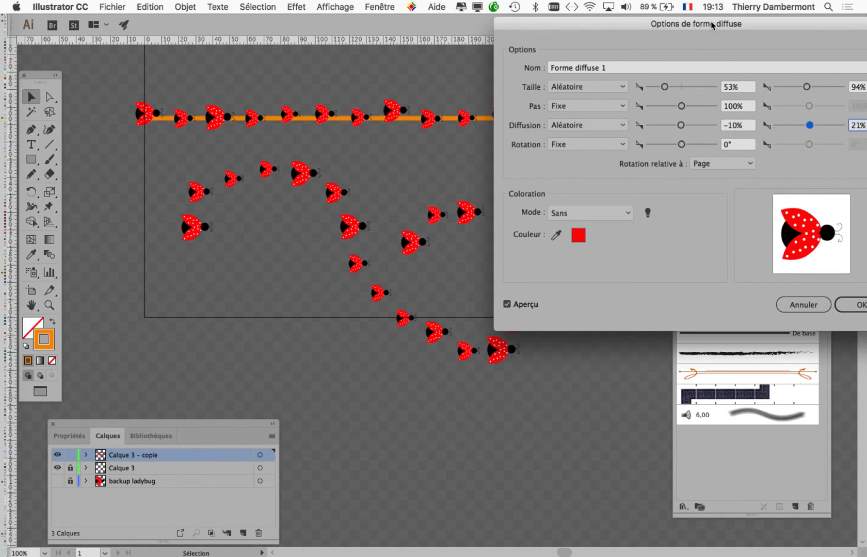
# Confirm the scatter brush options and apply the changes to the existing ladybug strokes.
pyautogui.moveTo(712, 26); pyautogui.dragTo(583, 152)
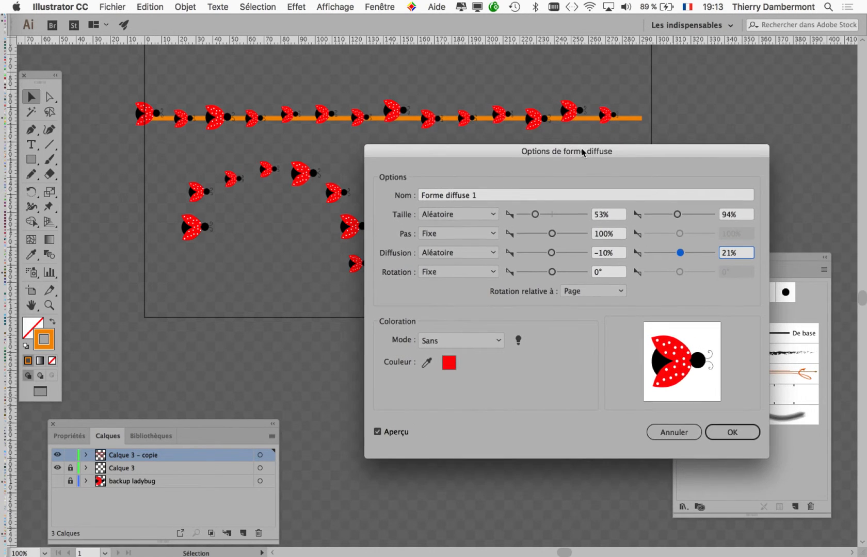
pyautogui.click(738, 433)
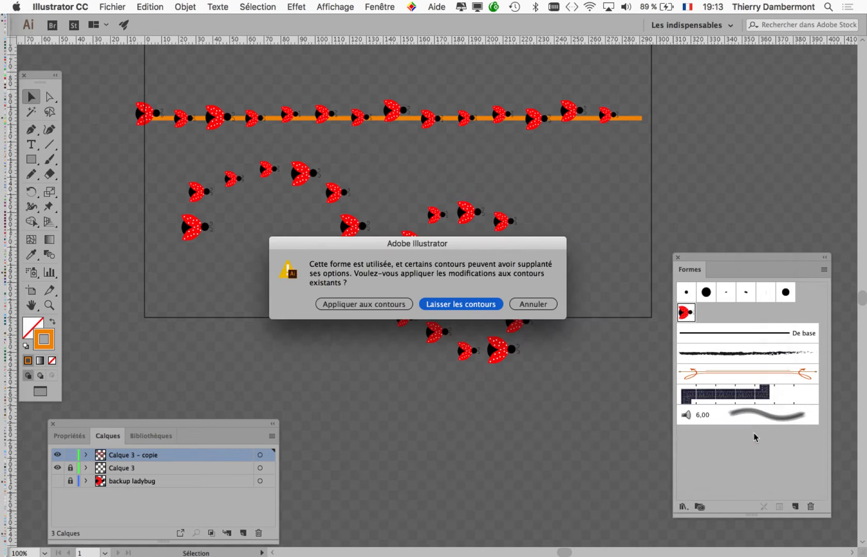
pyautogui.moveTo(508, 250); pyautogui.dragTo(578, 171)
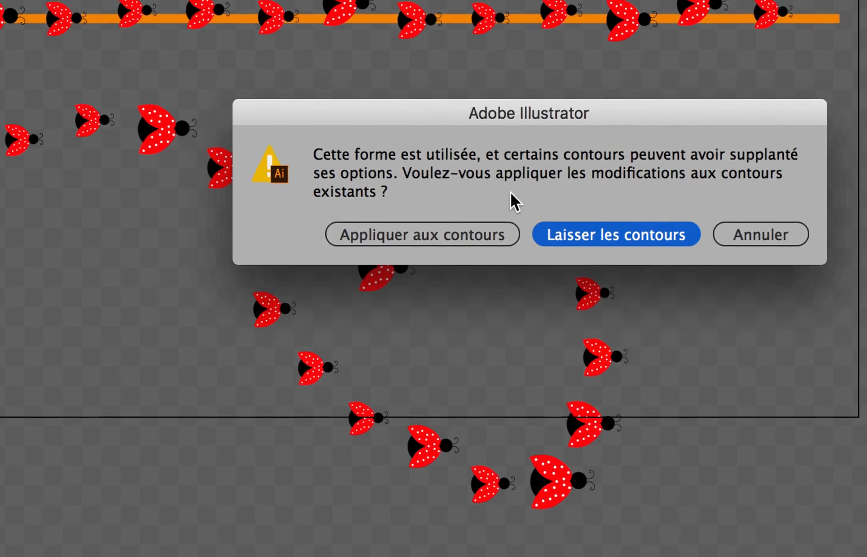
pyautogui.click(480, 211)
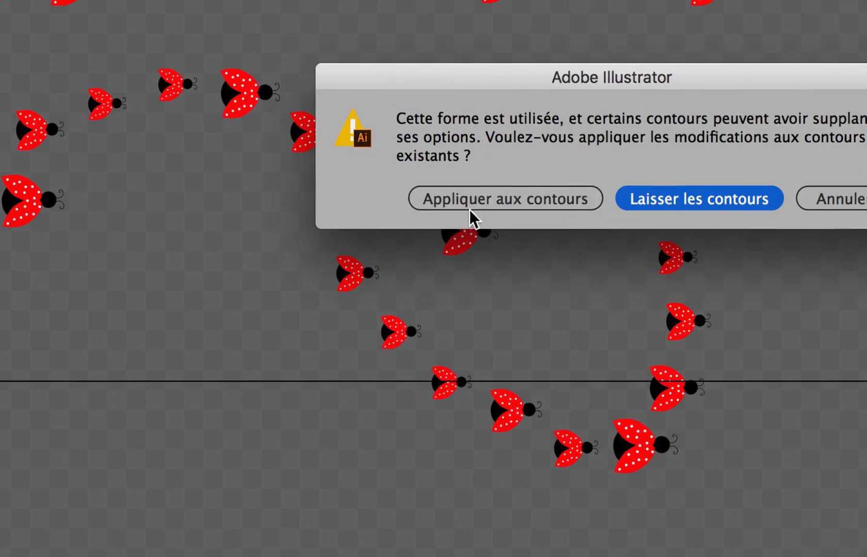
pyautogui.click(521, 343)
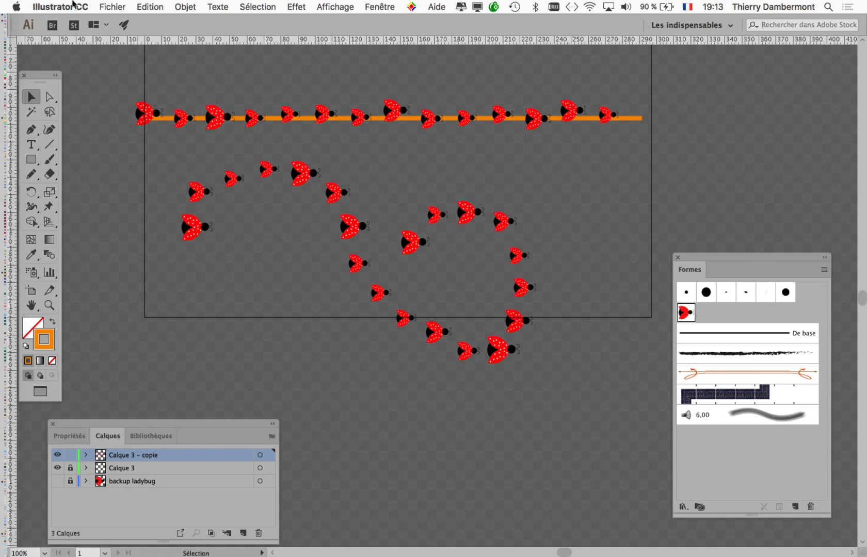
# Save the document as a new Illustrator file named forme-diffuse-06.ai in the forme diffuse folder.
pyautogui.click(112, 7)
pyautogui.click(134, 111)
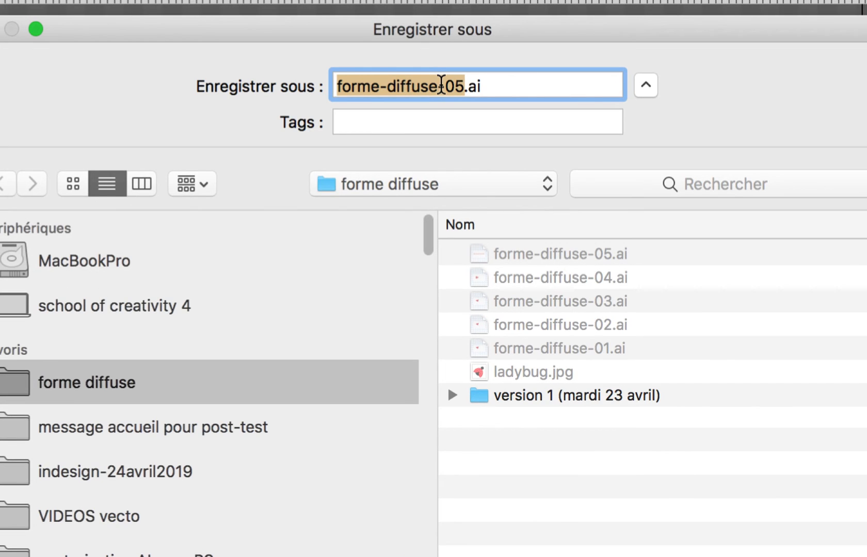
pyautogui.click(445, 86)
pyautogui.moveTo(446, 86); pyautogui.dragTo(443, 85)
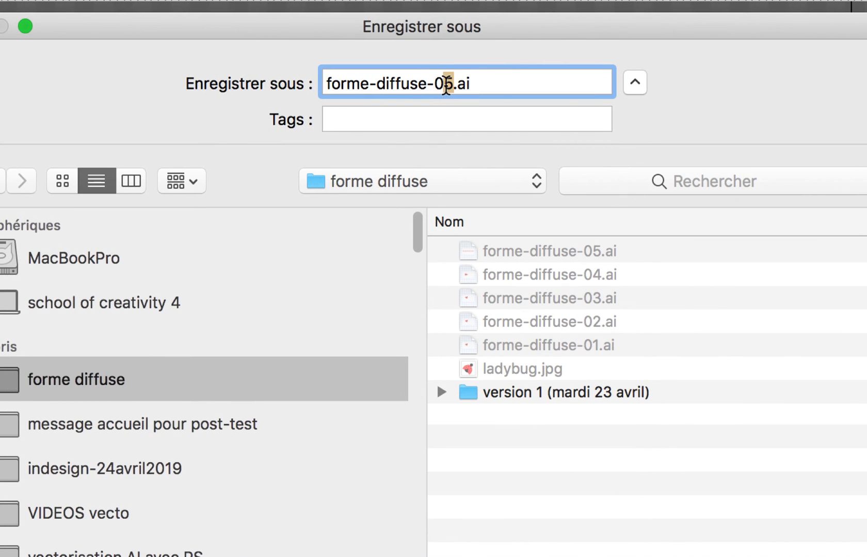
pyautogui.write('6')
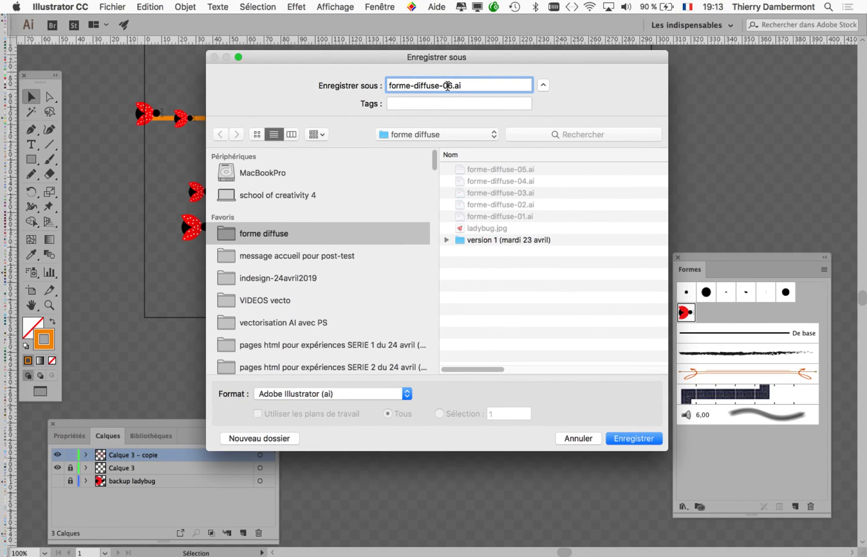
pyautogui.click(636, 438)
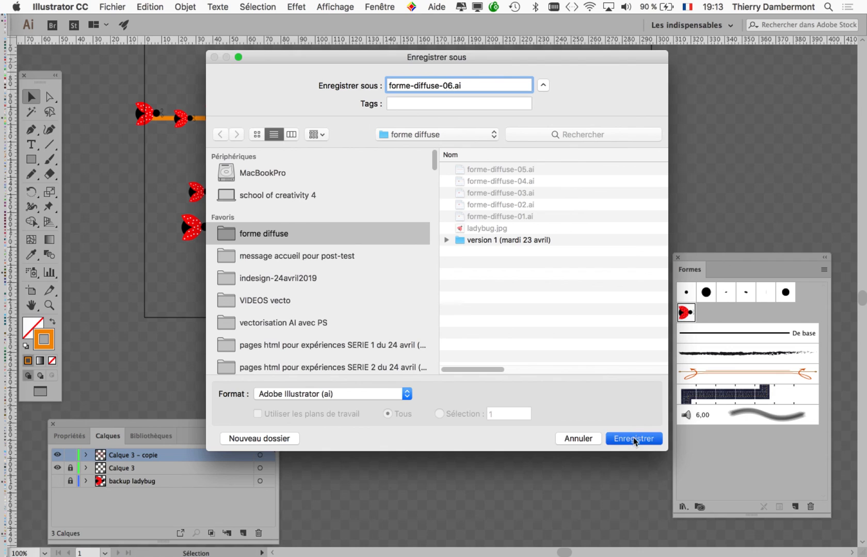